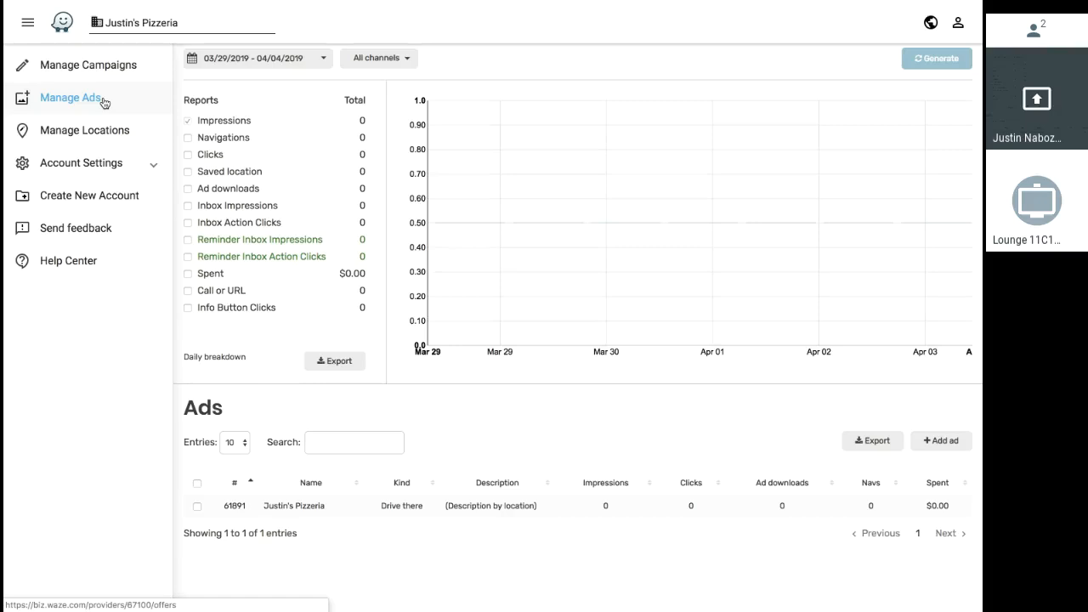
# Open the Justin's Pizzeria ad for editing from the list of ads.
pyautogui.click(103, 103)
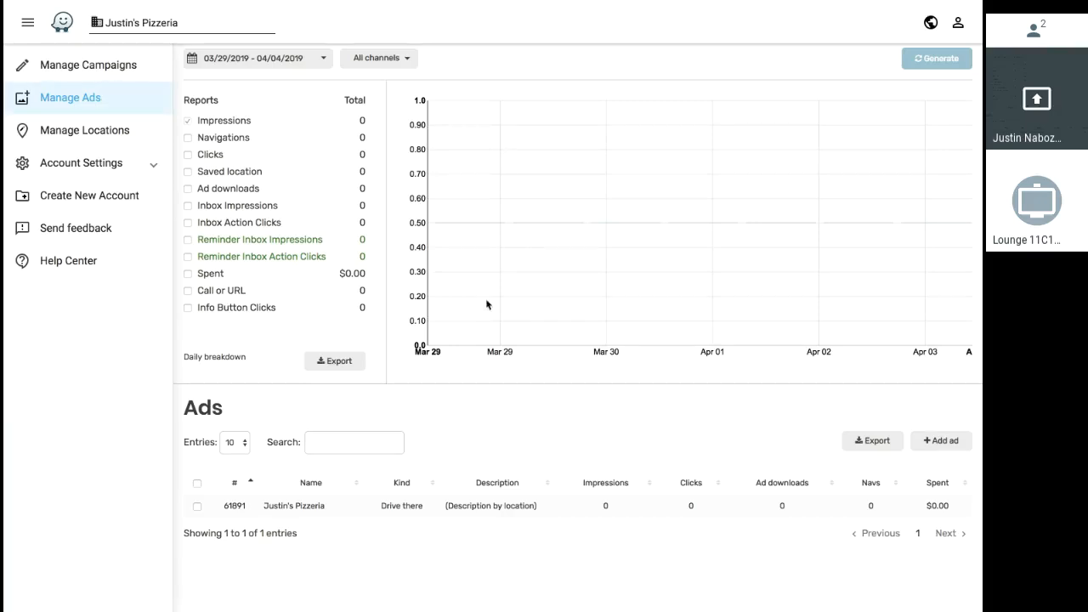
pyautogui.click(347, 515)
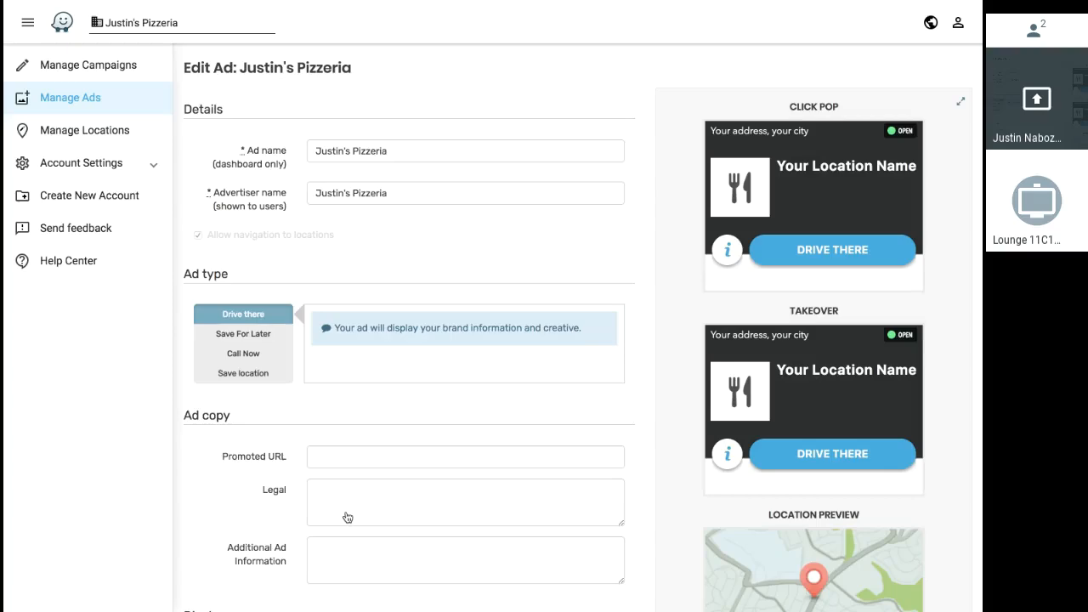
pyautogui.scroll(-6, 347, 517)
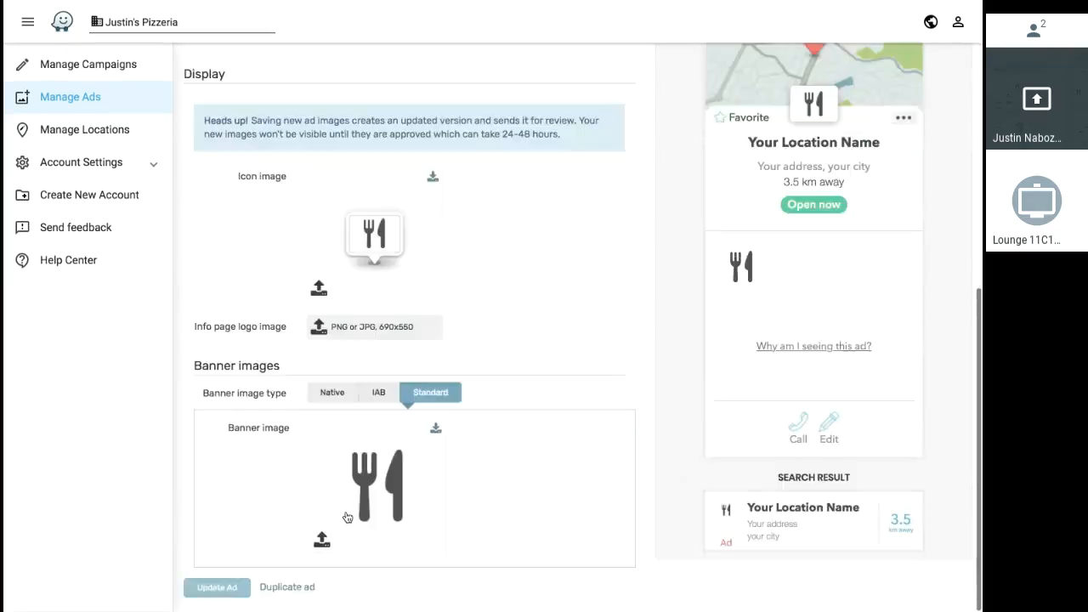
pyautogui.scroll(7, 347, 517)
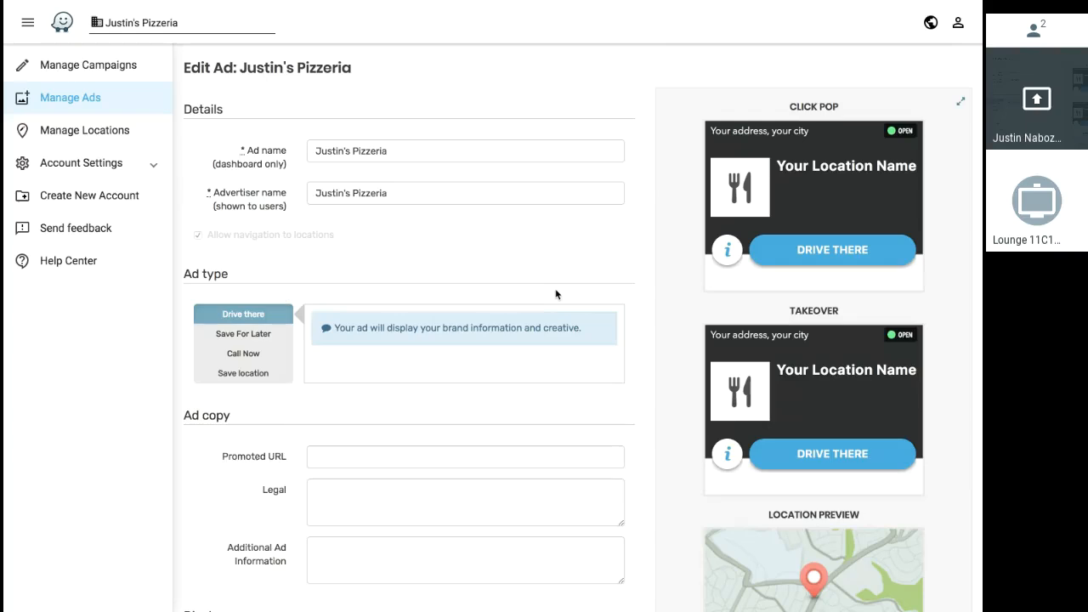
pyautogui.scroll(-1, 556, 294)
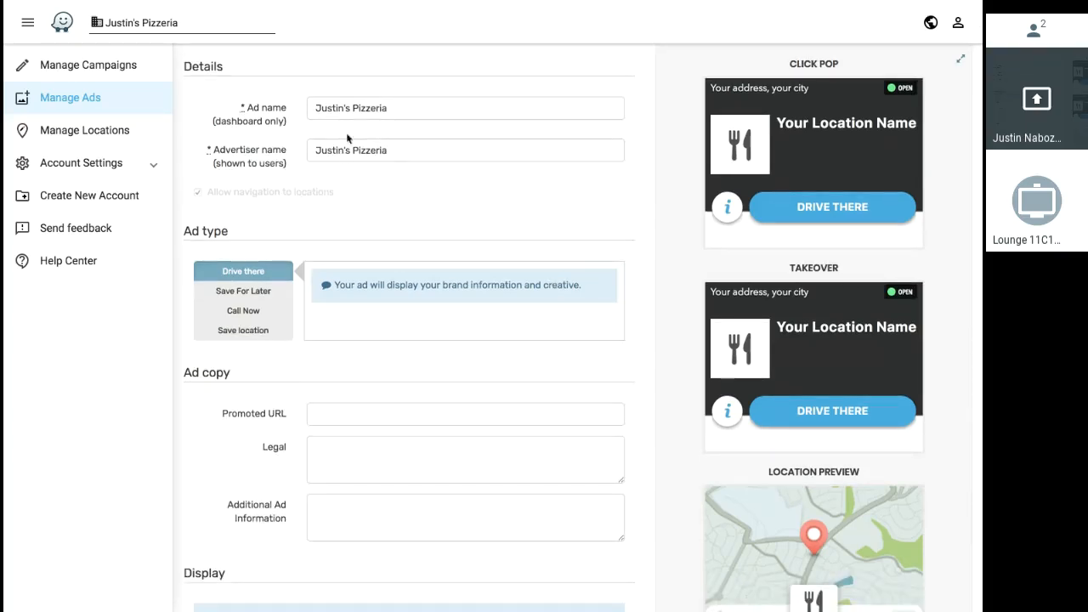
# Change the dashboard ad name to "Justin's Pizzeria Ad1".
pyautogui.click(397, 108)
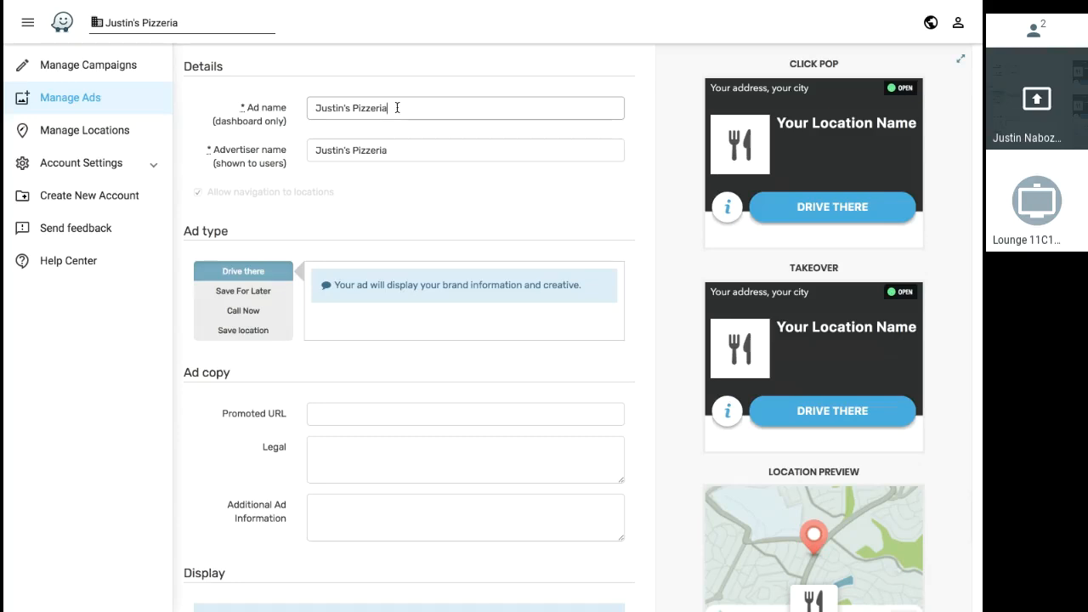
pyautogui.write('Ad1')
pyautogui.click(411, 148)
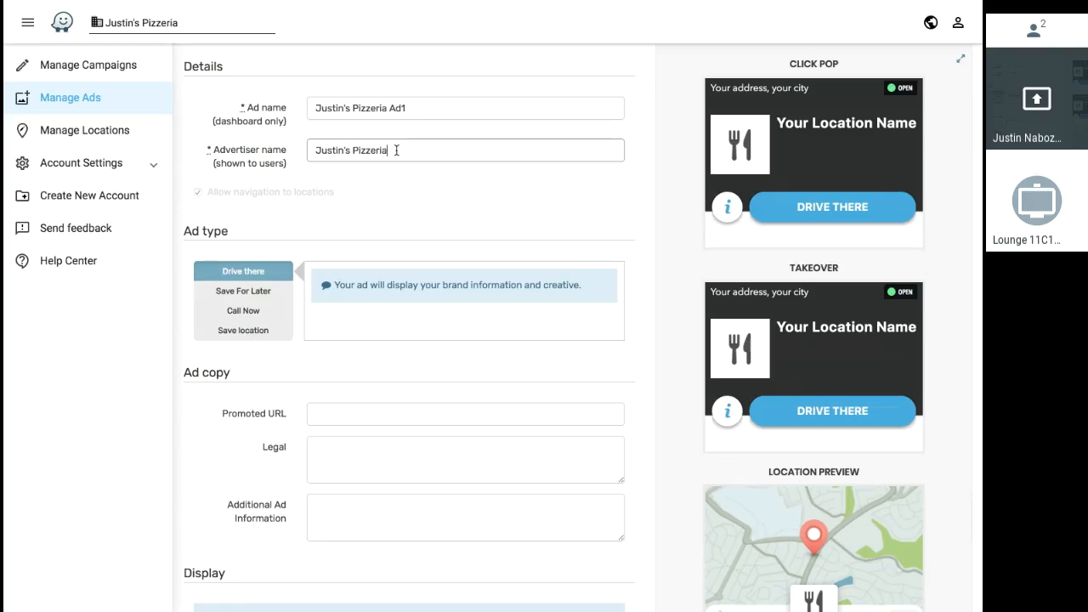
# Try the Save For Later ad type and switch the ad back to Drive there.
pyautogui.scroll(-1, 407, 210)
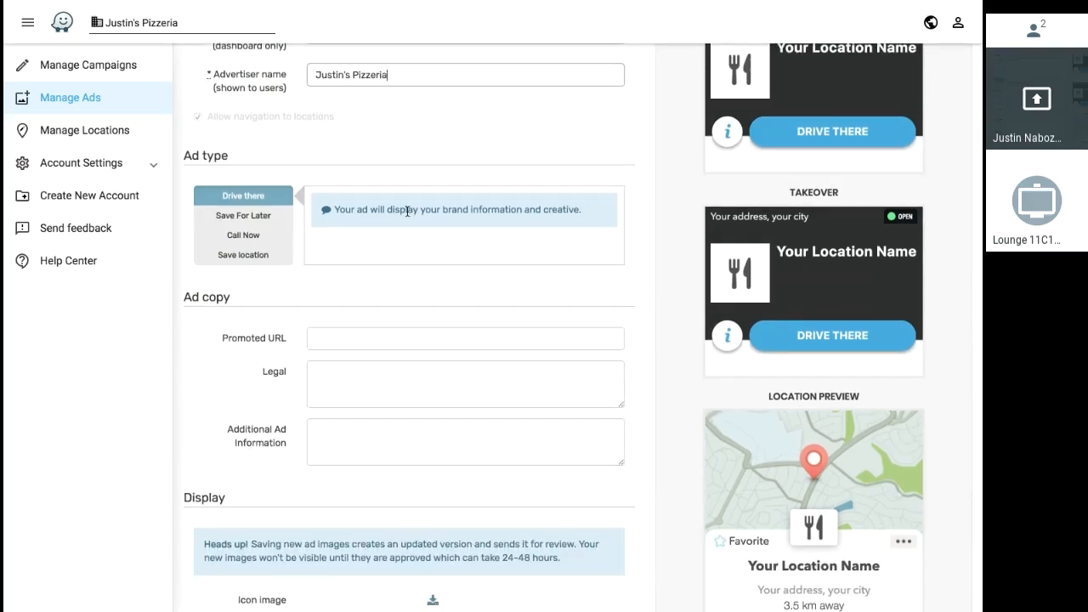
pyautogui.scroll(-2, 408, 211)
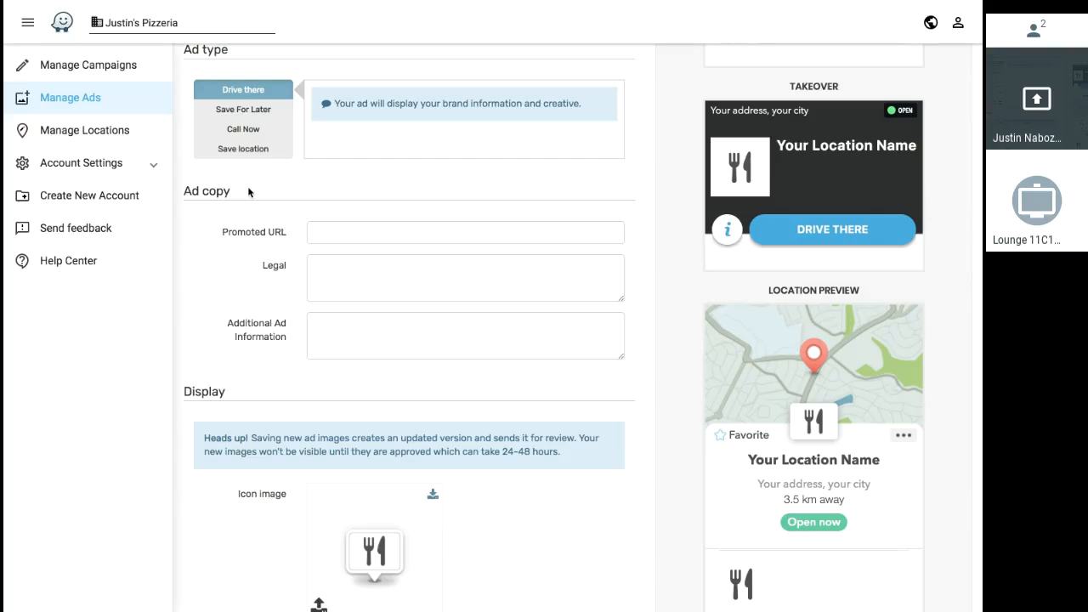
pyautogui.click(239, 116)
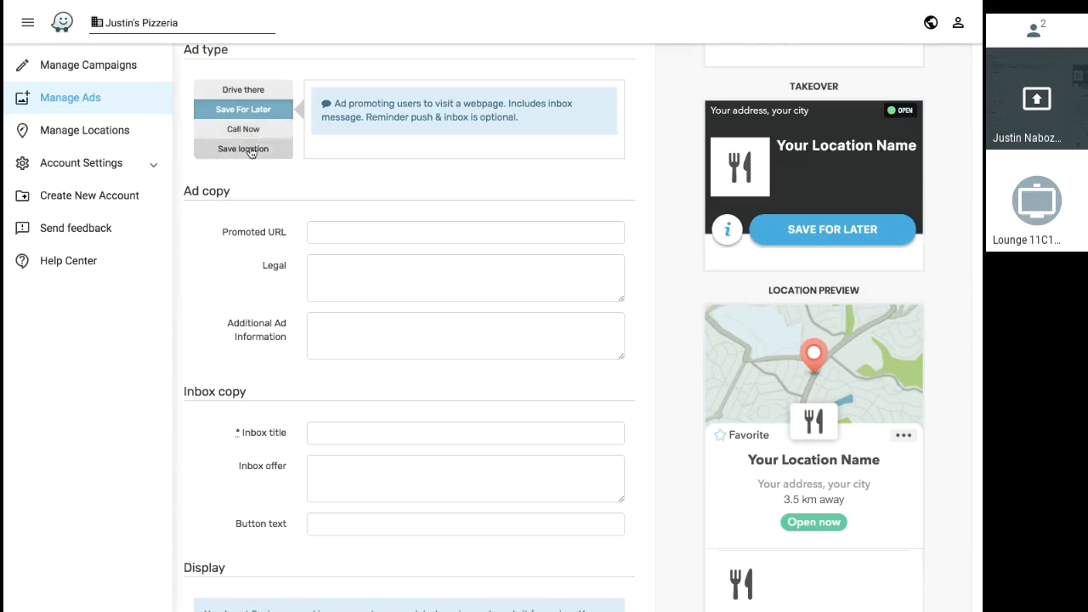
pyautogui.click(254, 93)
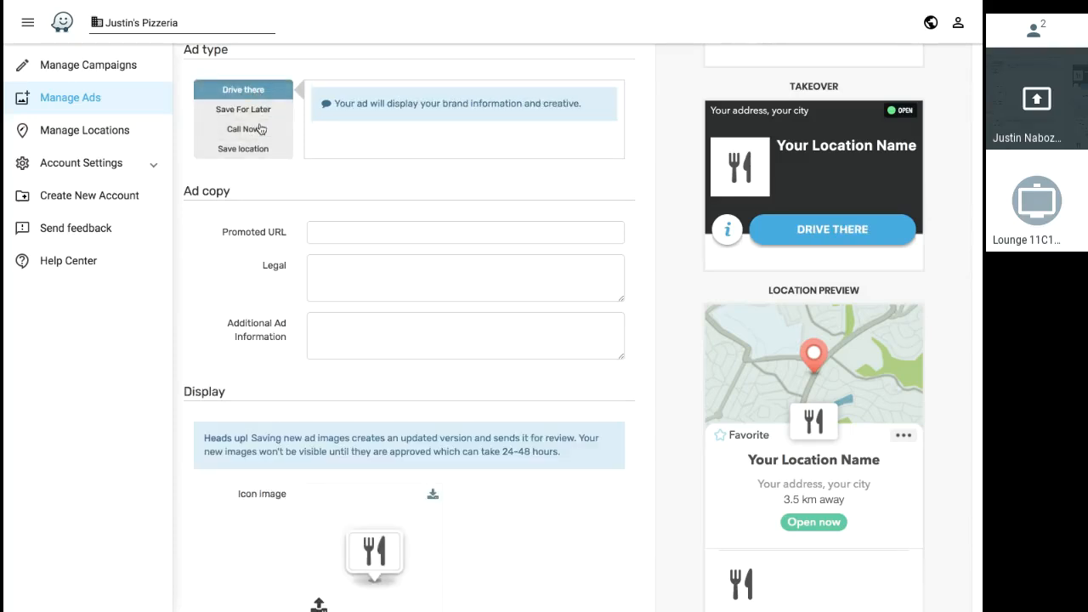
pyautogui.scroll(-2, 292, 299)
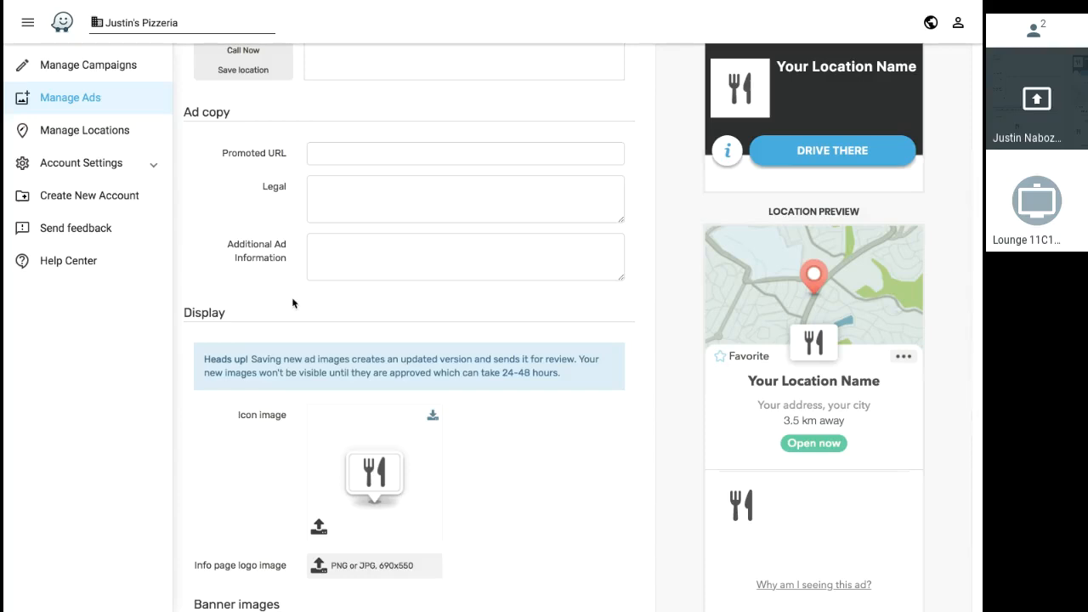
pyautogui.scroll(-1, 292, 303)
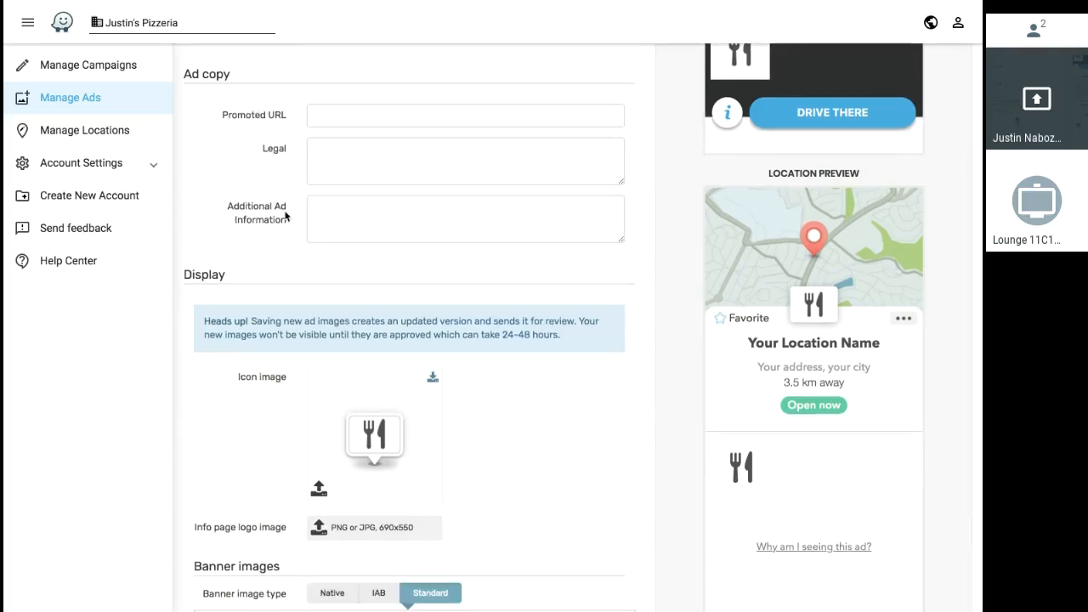
pyautogui.click(351, 114)
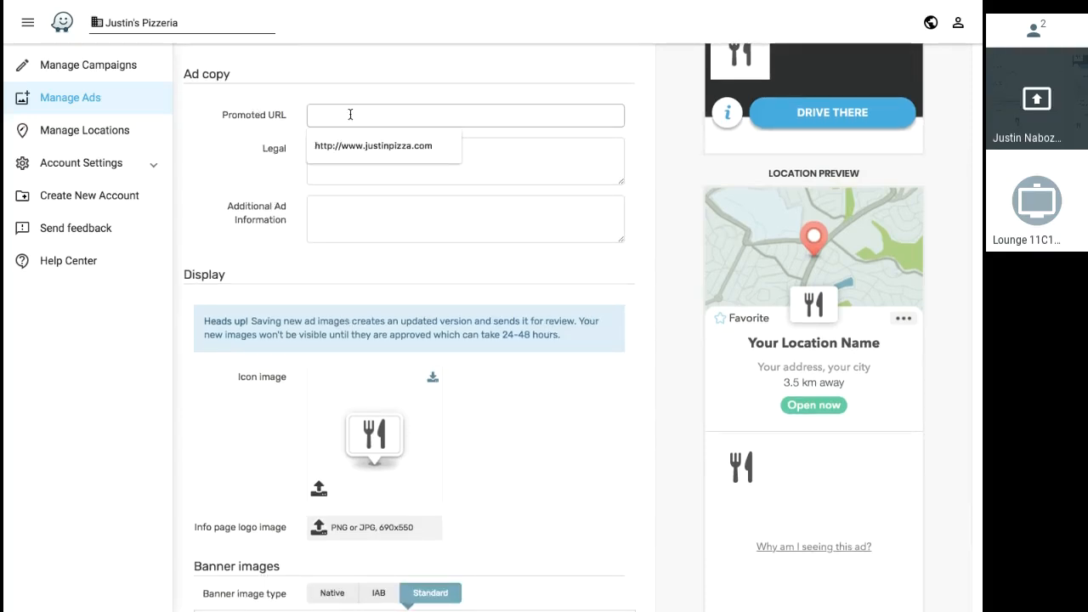
pyautogui.click(353, 145)
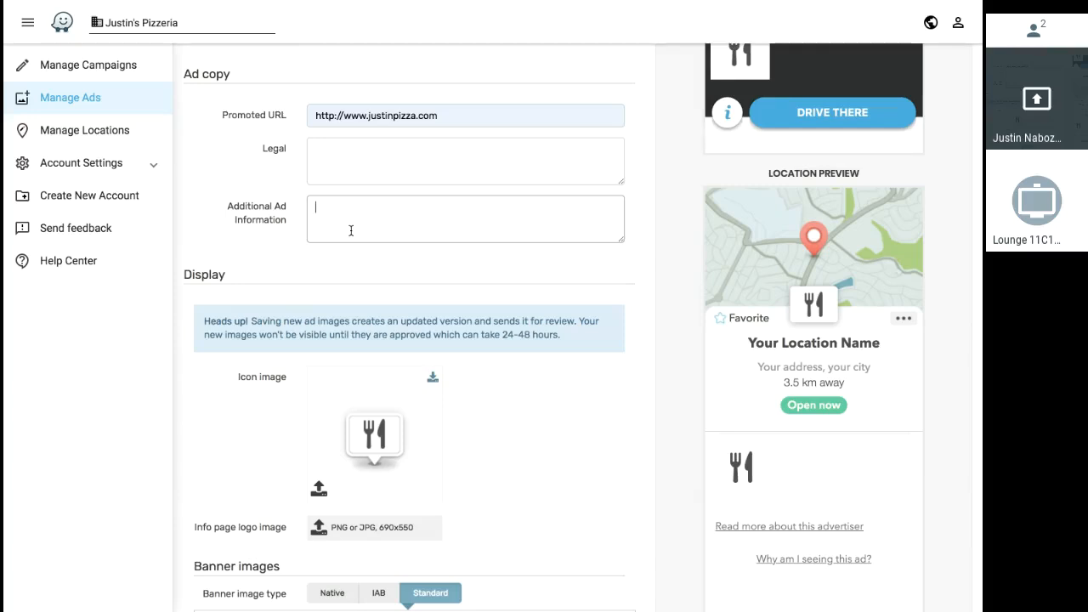
pyautogui.write('Special Offer on')
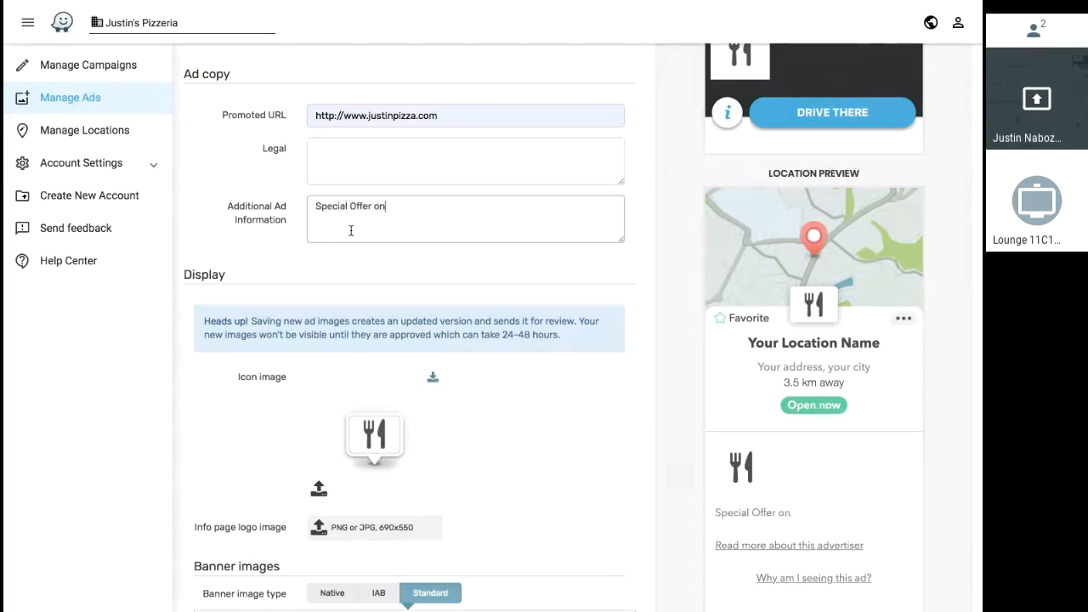
pyautogui.write(' Pepperoni Pizza')
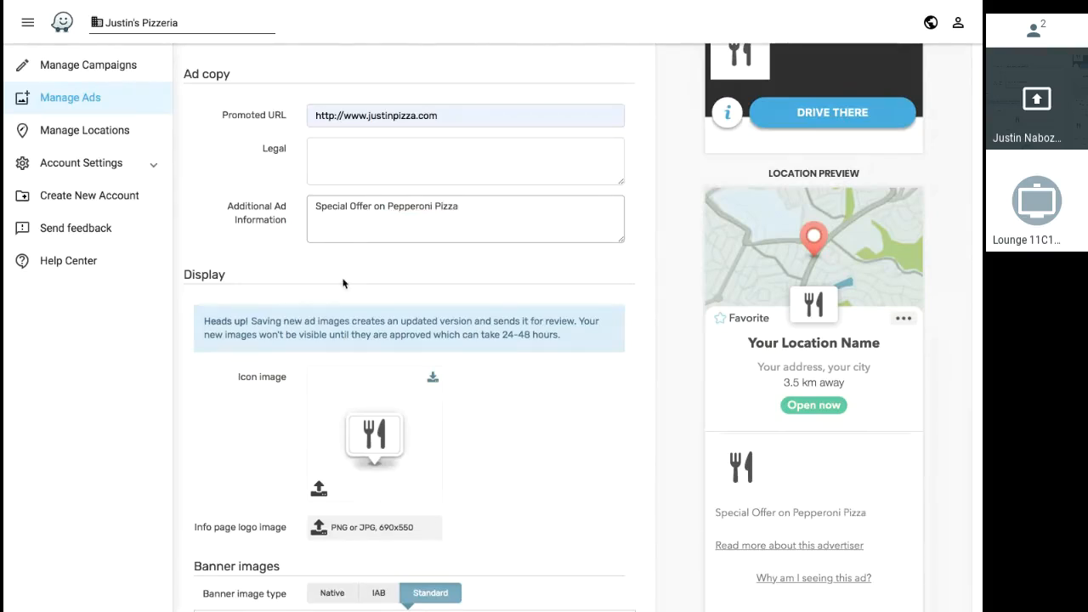
# Replace the ad's icon image with the JN Preview file from the Desktop folder.
pyautogui.scroll(-1, 412, 316)
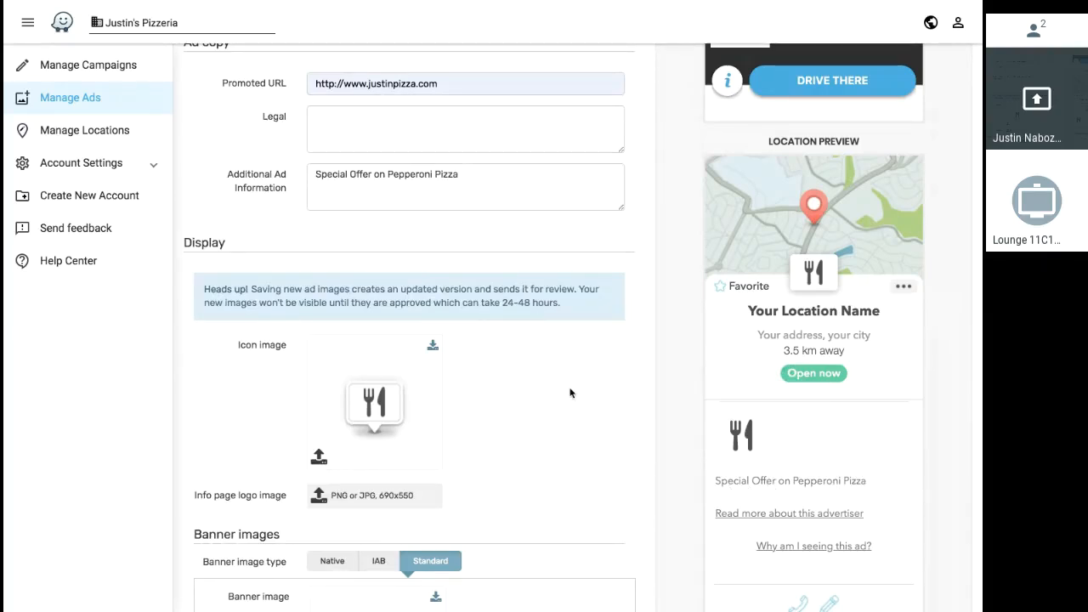
pyautogui.scroll(-1, 572, 396)
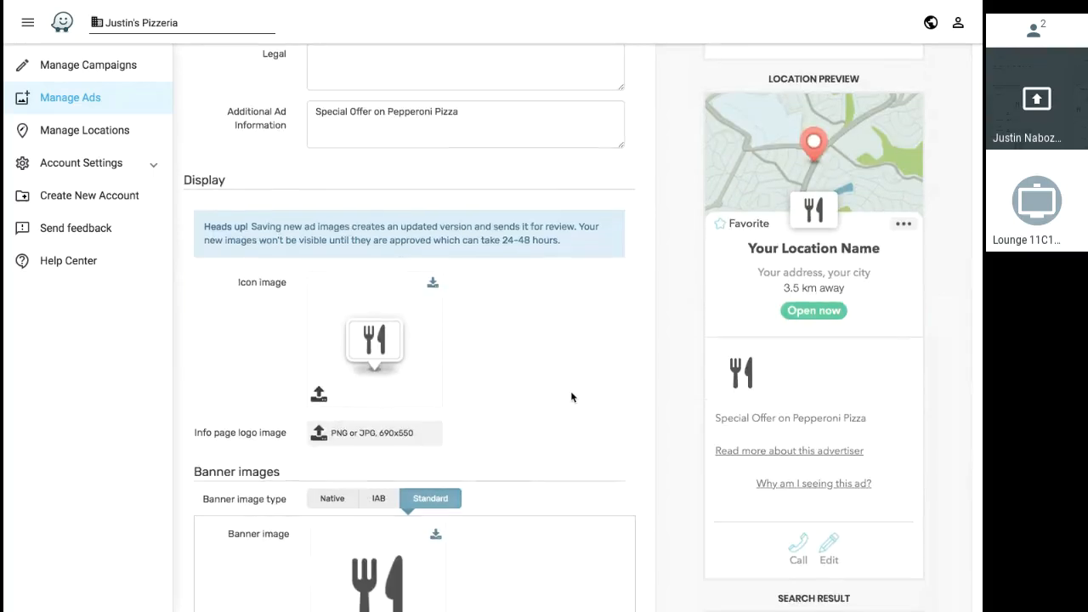
pyautogui.scroll(-2, 572, 397)
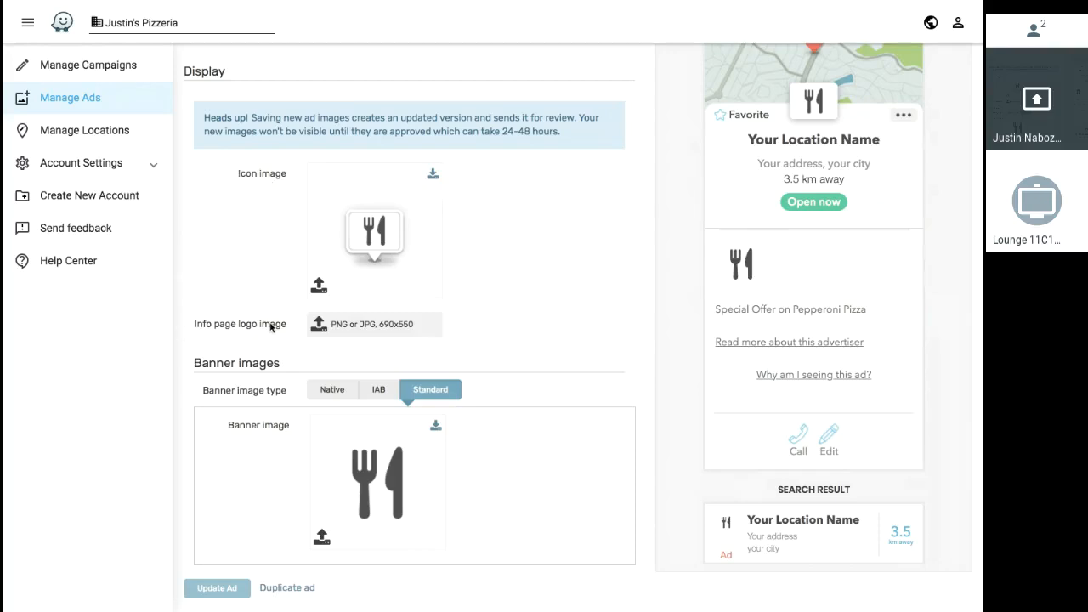
pyautogui.click(319, 289)
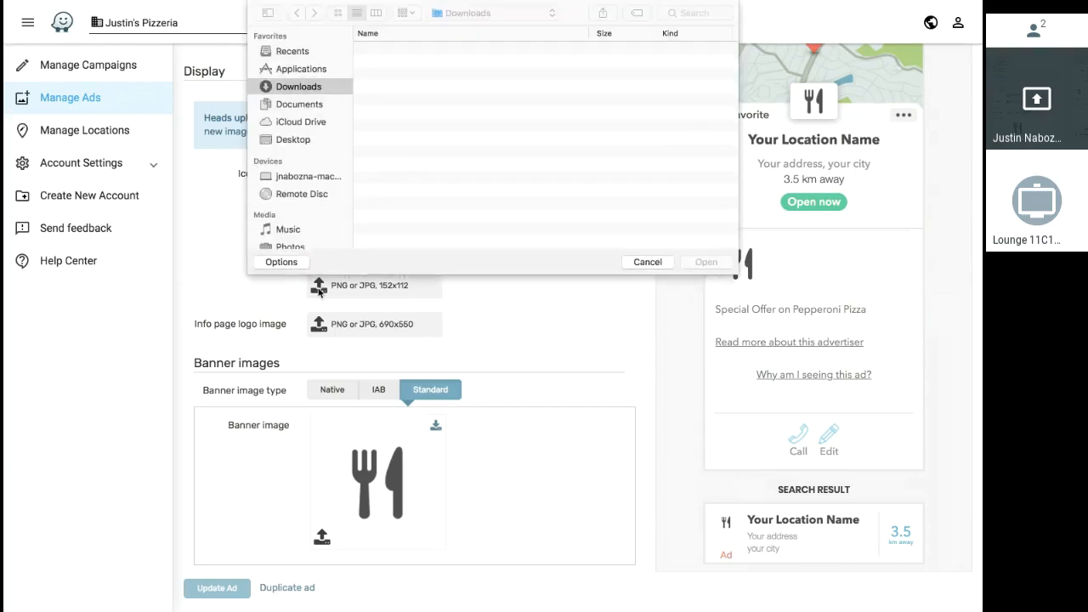
pyautogui.click(306, 70)
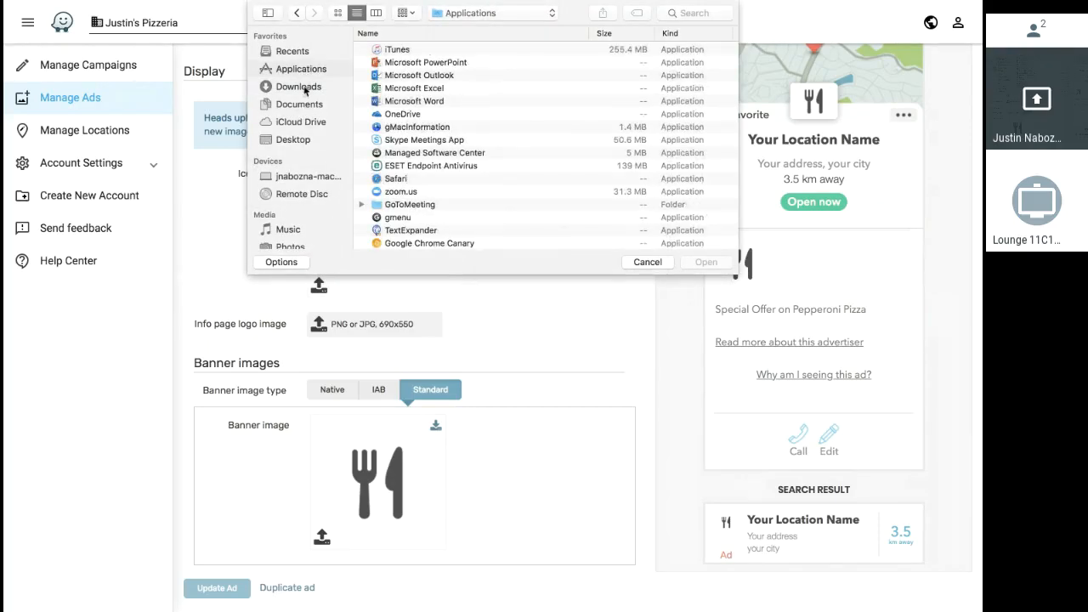
pyautogui.click(298, 139)
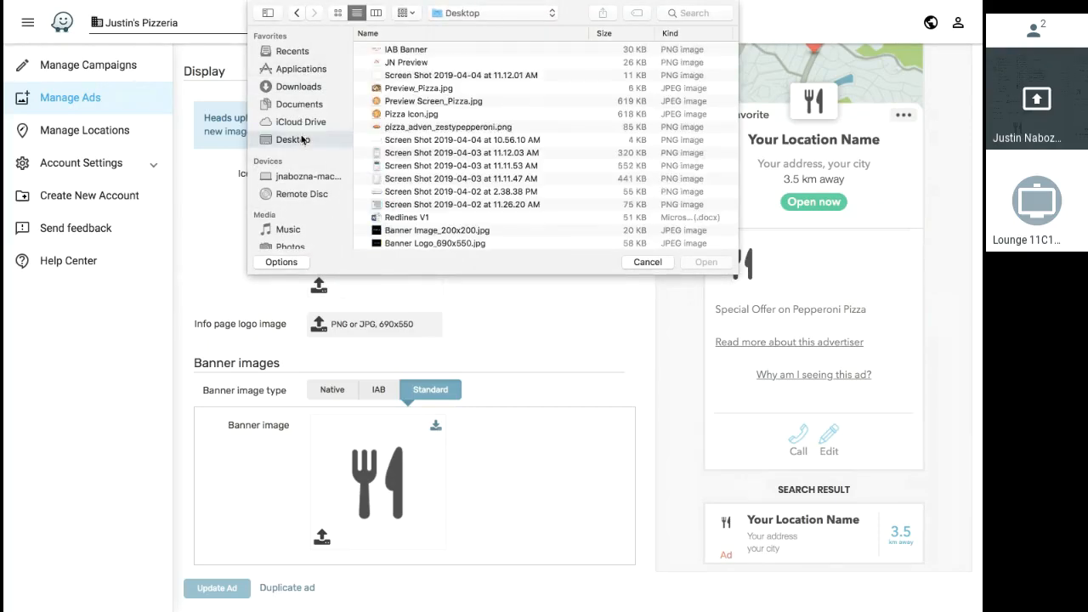
pyautogui.click(425, 75)
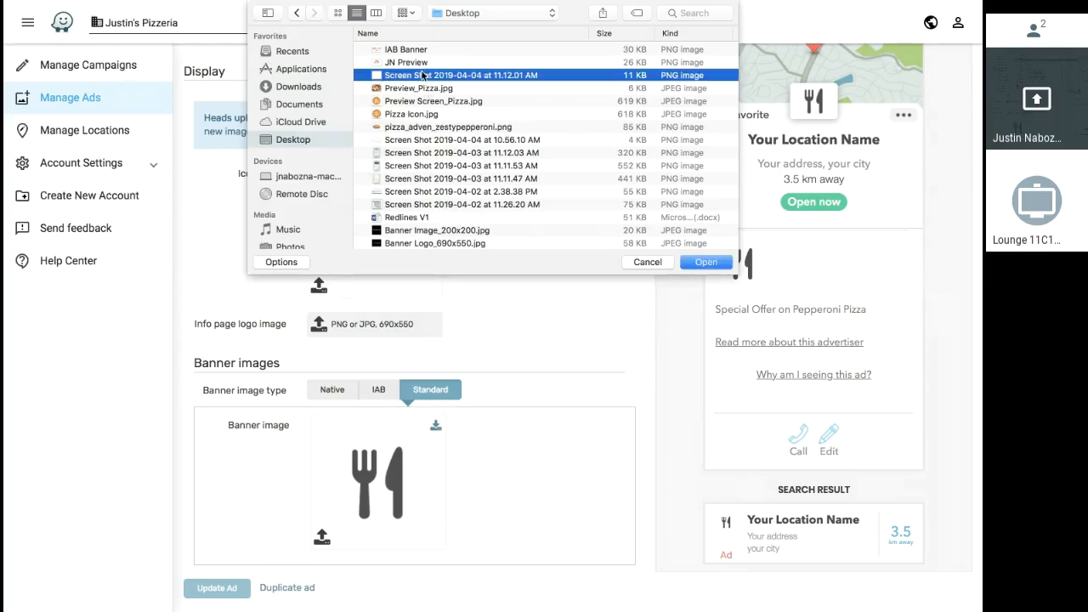
pyautogui.click(424, 63)
pyautogui.click(711, 262)
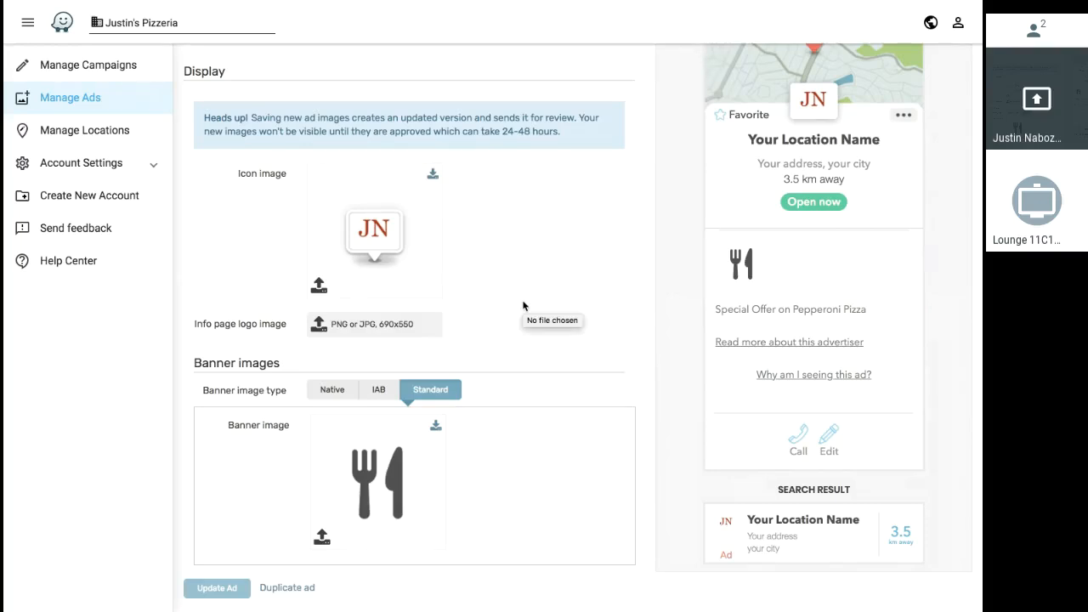
# Upload the JN Preview file as the info page logo image.
pyautogui.click(322, 326)
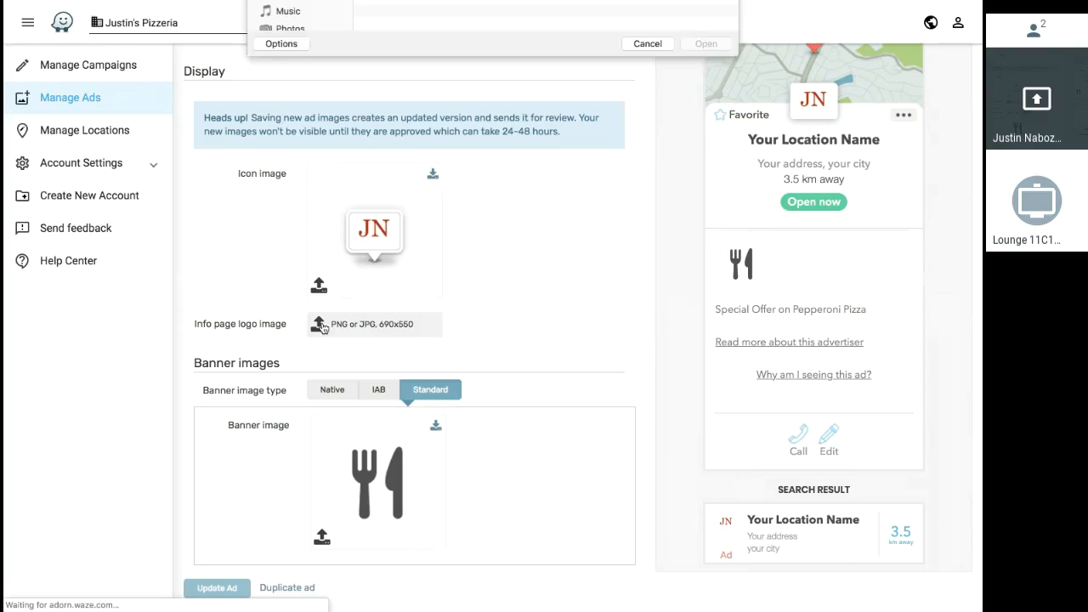
pyautogui.click(410, 65)
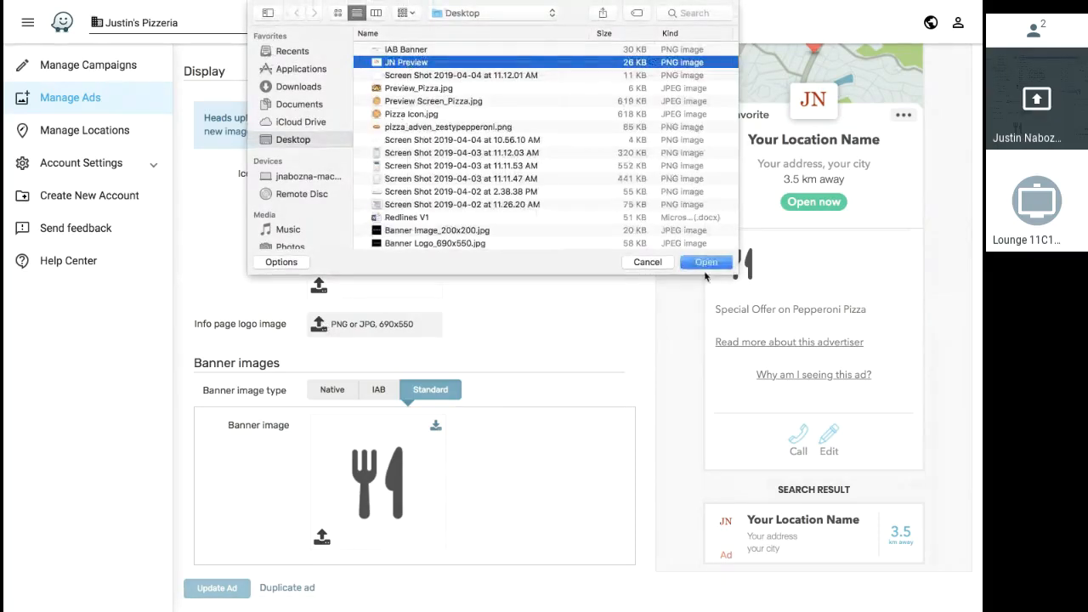
pyautogui.click(706, 262)
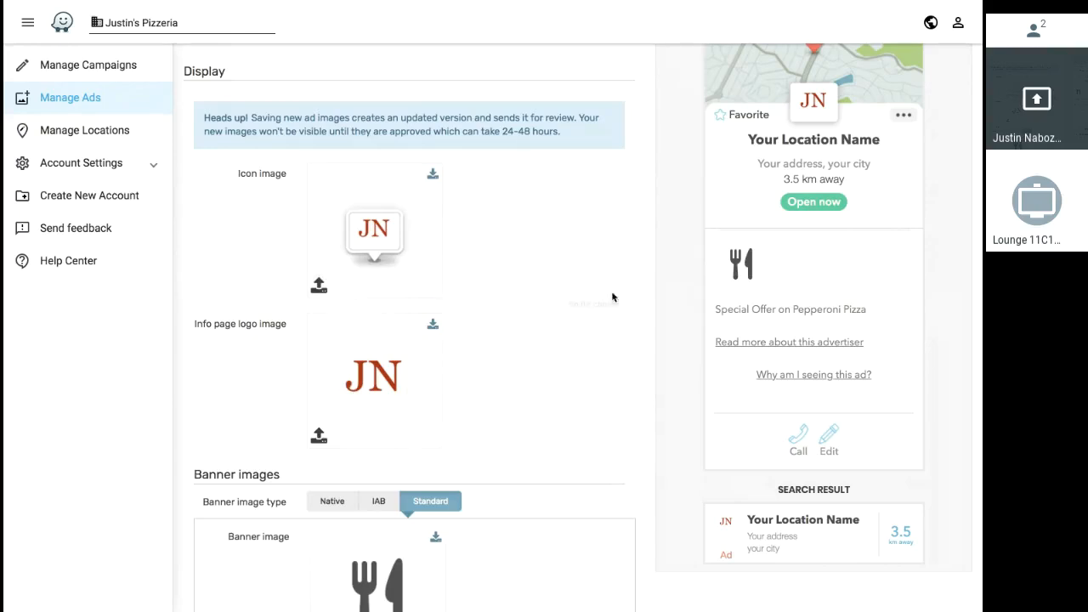
# Check the Native banner image option and set the banner image type to IAB.
pyautogui.scroll(3, 619, 294)
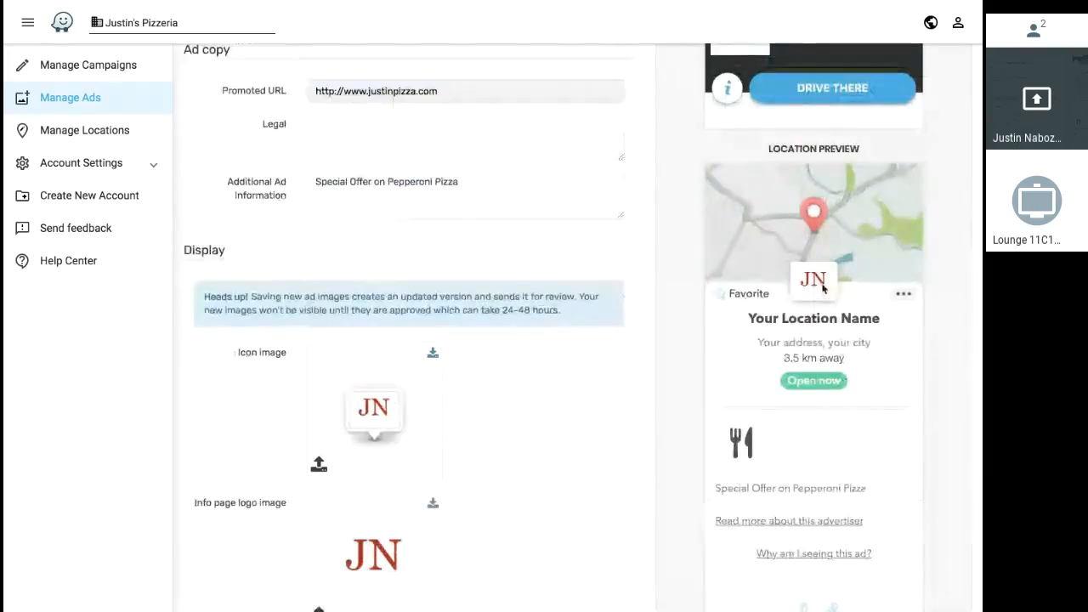
pyautogui.scroll(3, 822, 289)
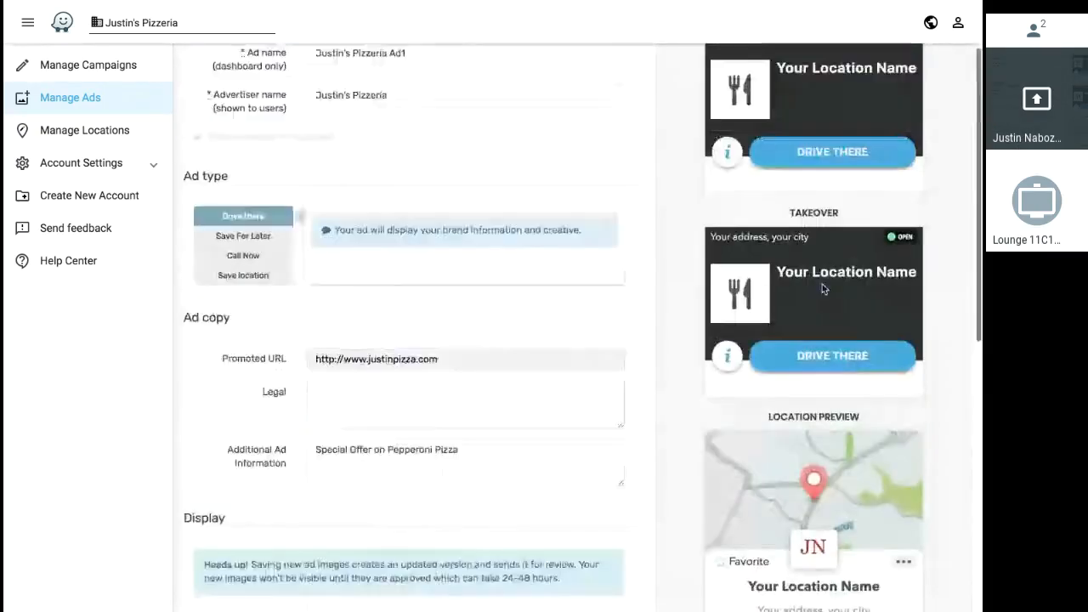
pyautogui.scroll(-5, 822, 289)
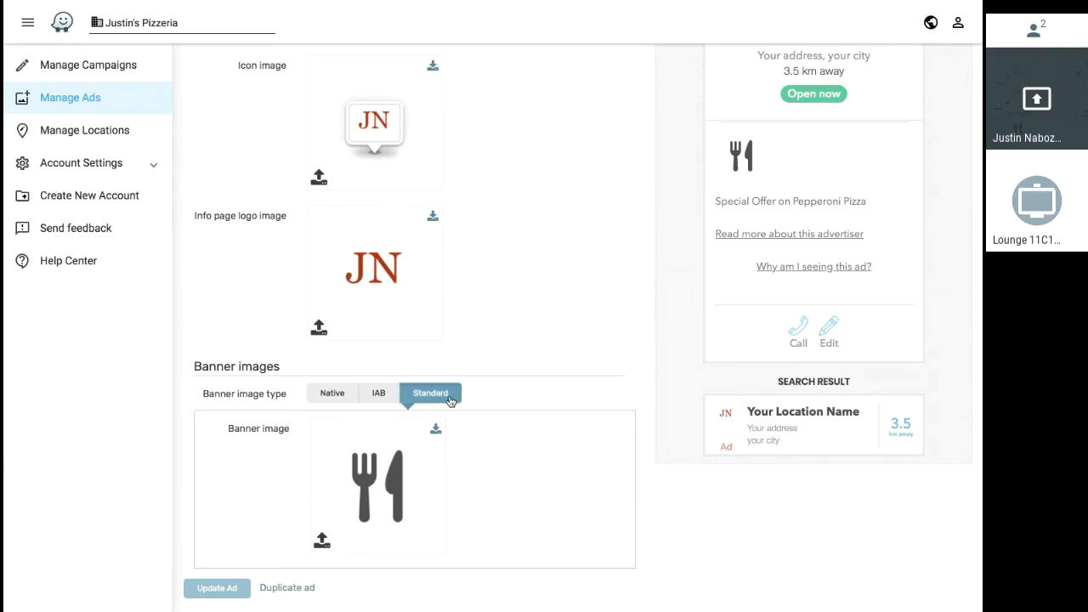
pyautogui.moveTo(412, 548)
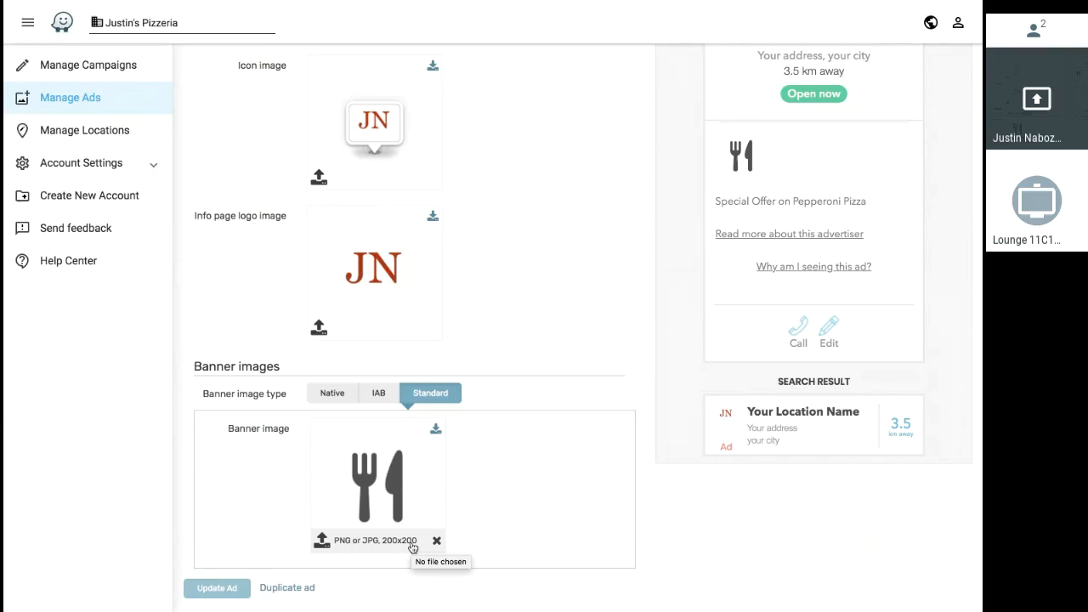
pyautogui.click(379, 392)
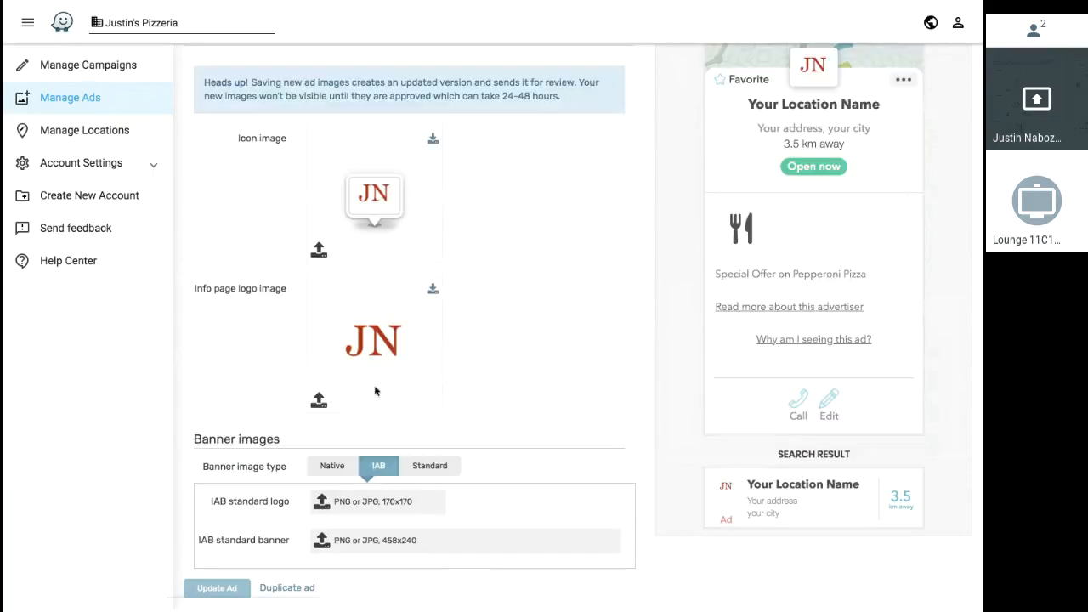
pyautogui.click(333, 469)
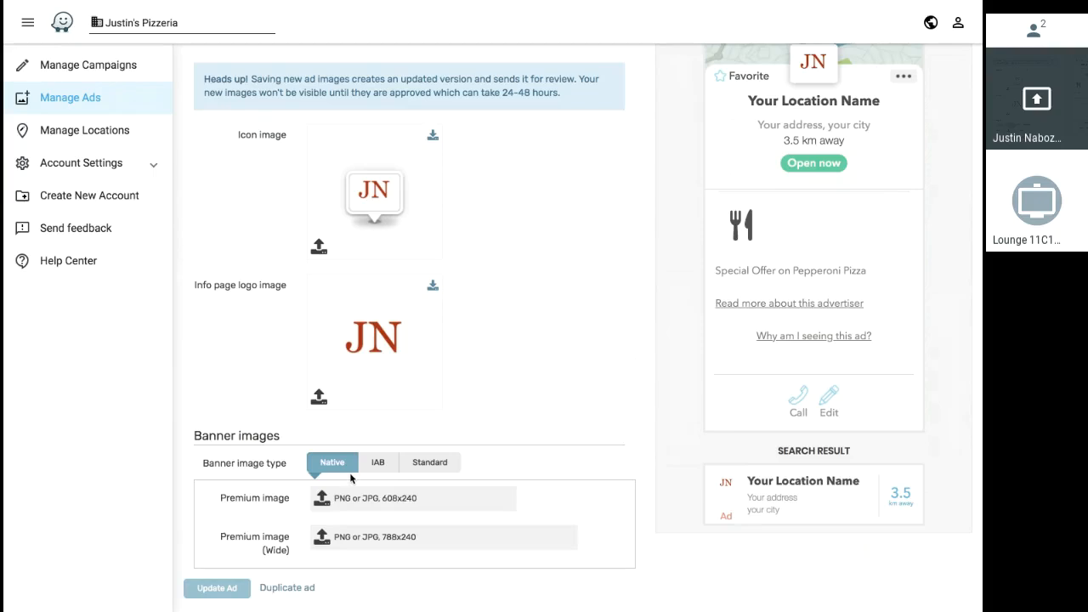
pyautogui.click(384, 468)
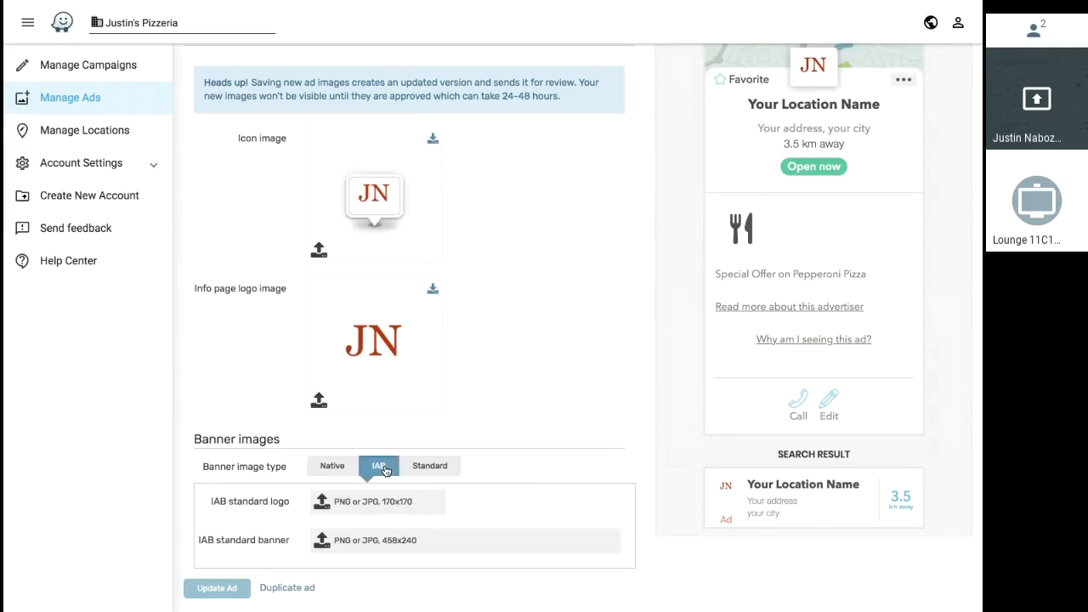
# Upload Pizza Icon.jpg from the Desktop folder as the IAB standard logo.
pyautogui.click(322, 504)
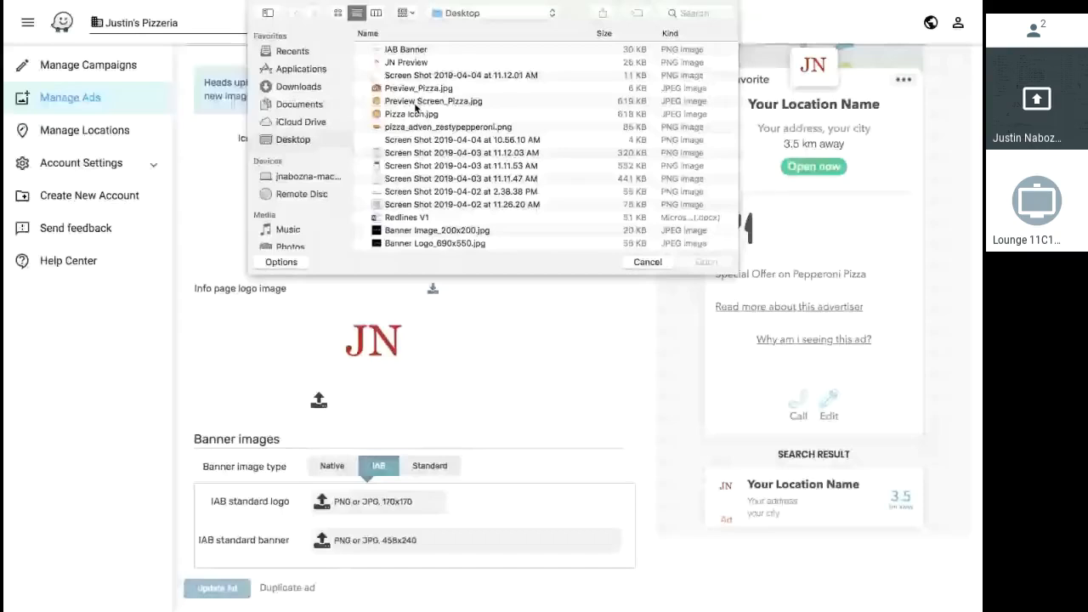
pyautogui.click(415, 113)
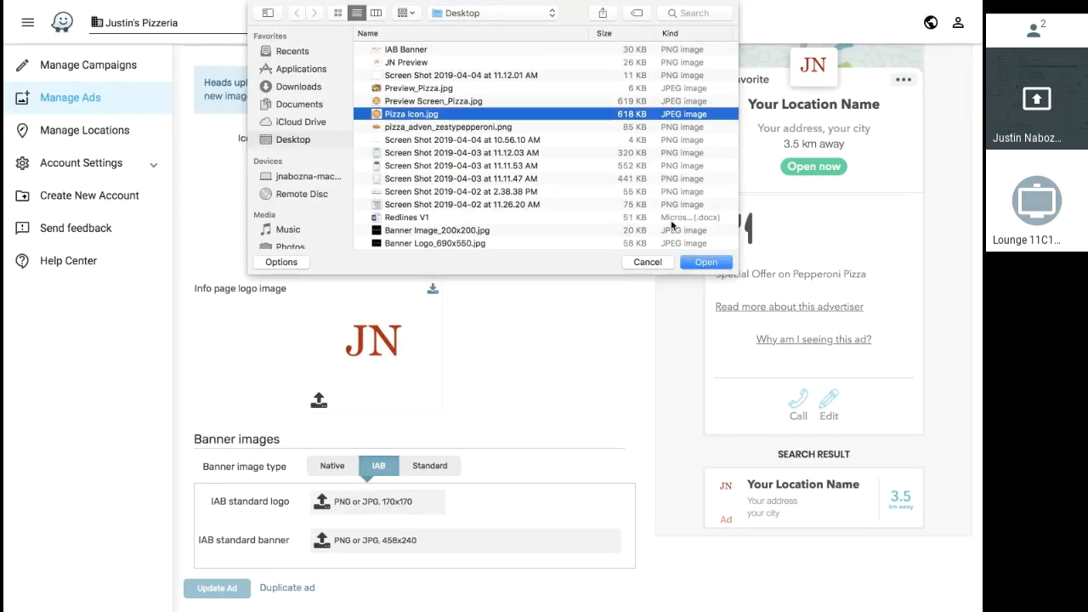
pyautogui.click(705, 263)
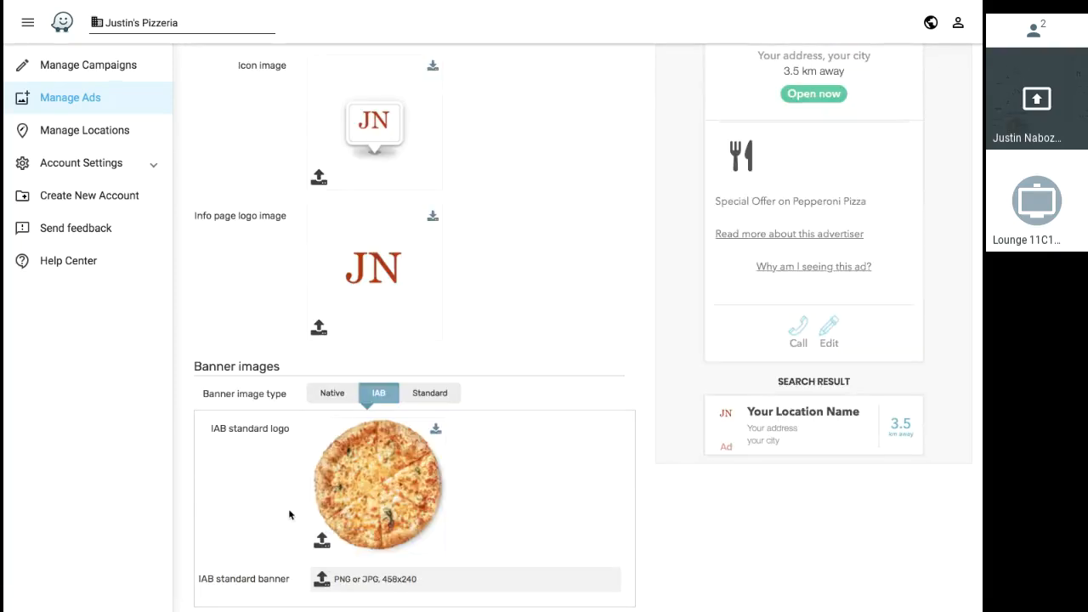
# Upload the IAB Banner file from the Desktop folder as the IAB standard banner.
pyautogui.scroll(-1, 289, 513)
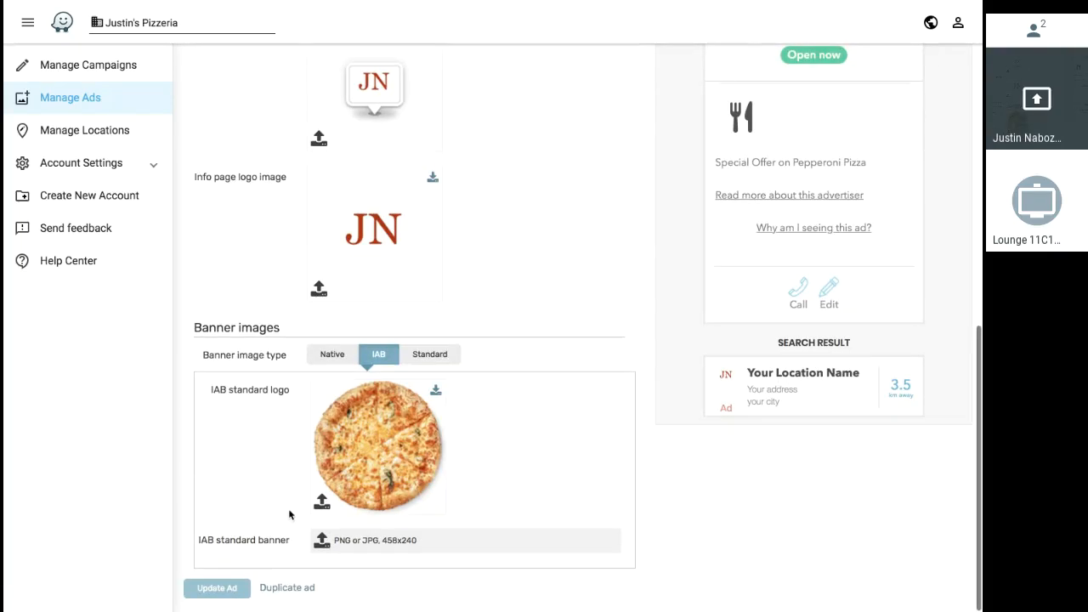
pyautogui.click(321, 542)
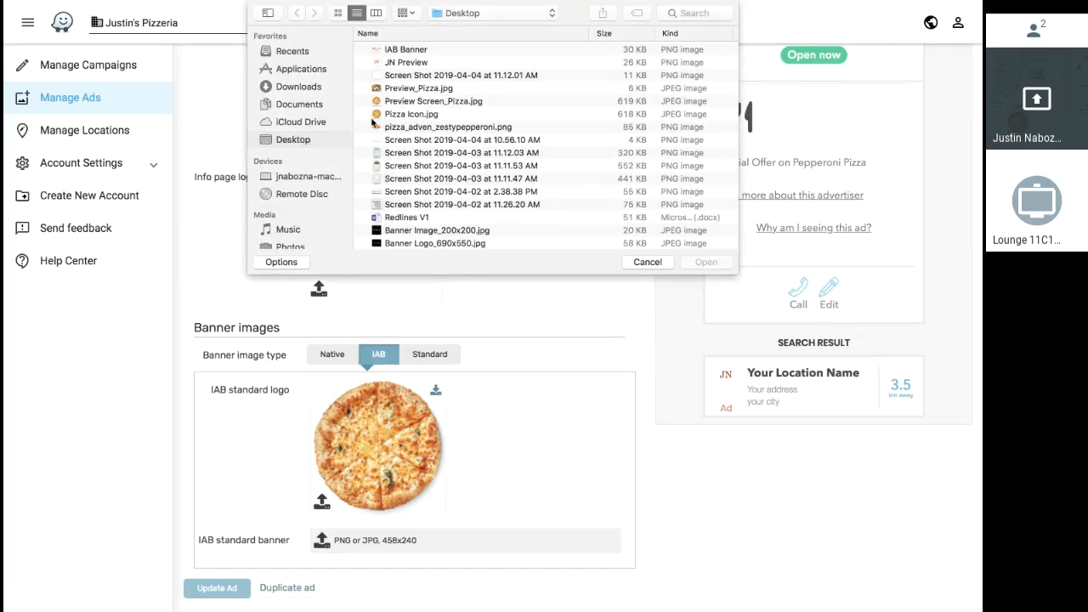
pyautogui.click(408, 53)
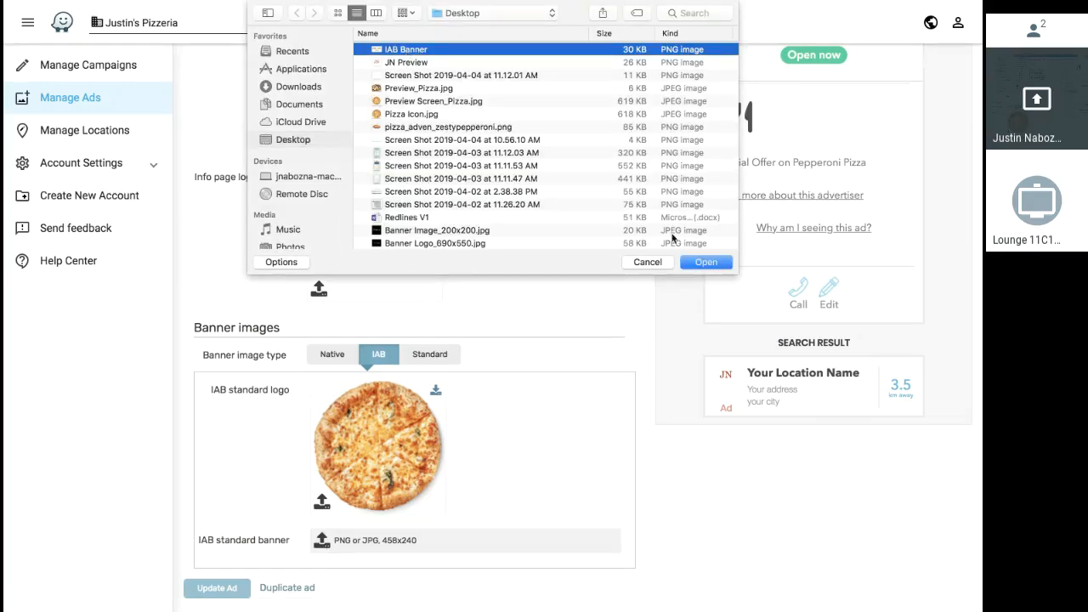
pyautogui.click(694, 265)
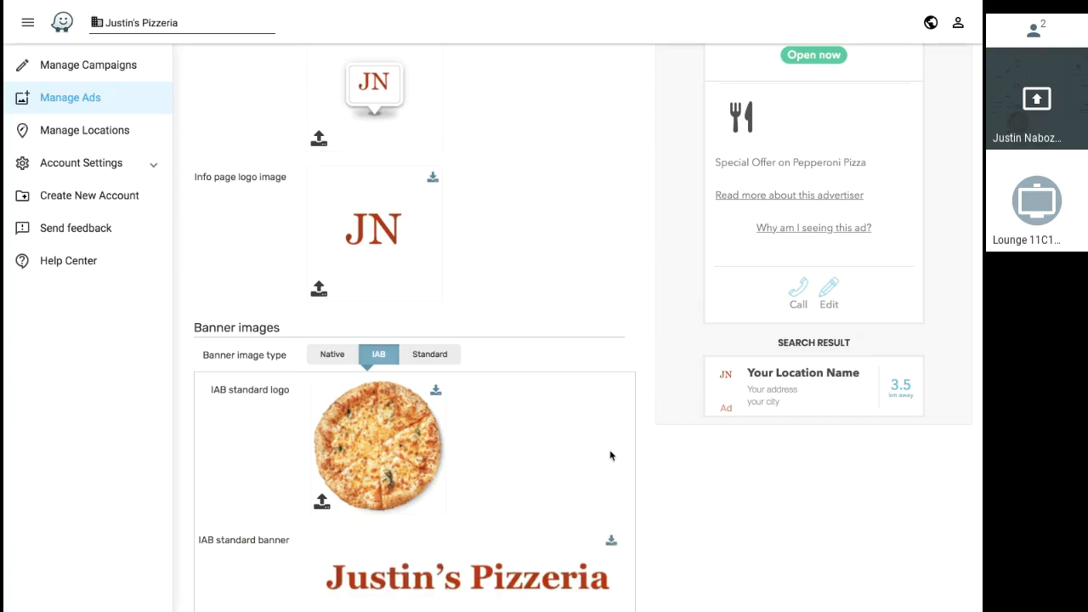
pyautogui.scroll(-2, 609, 456)
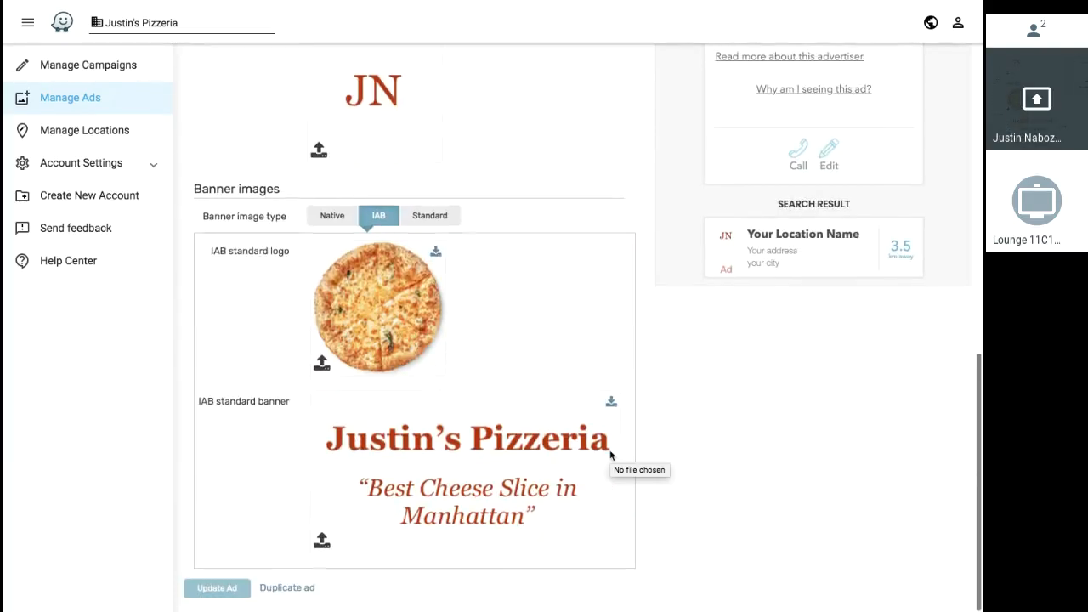
pyautogui.scroll(15, 632, 382)
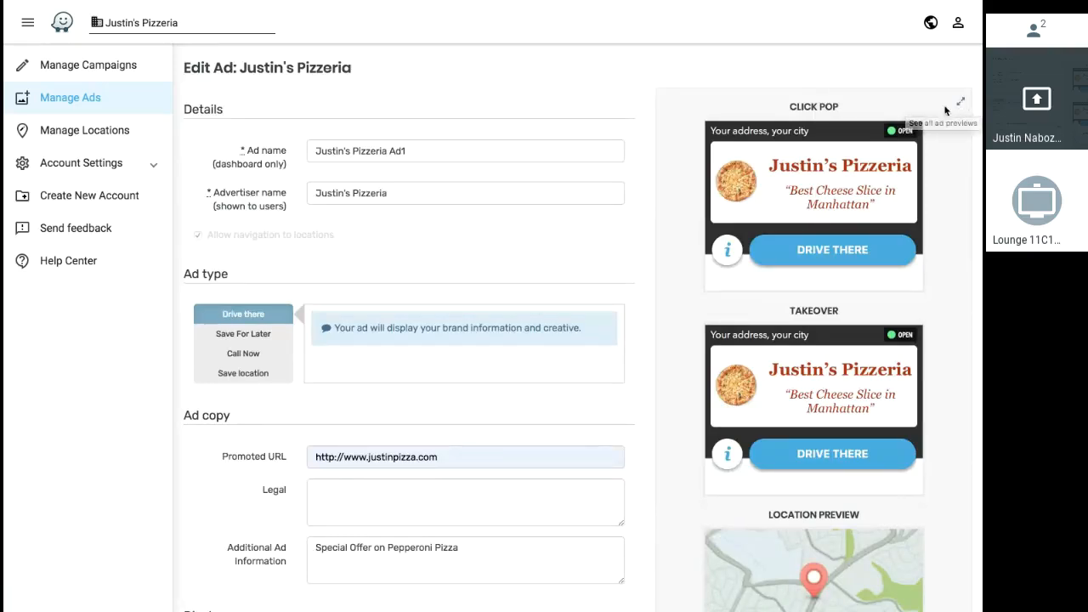
pyautogui.click(963, 106)
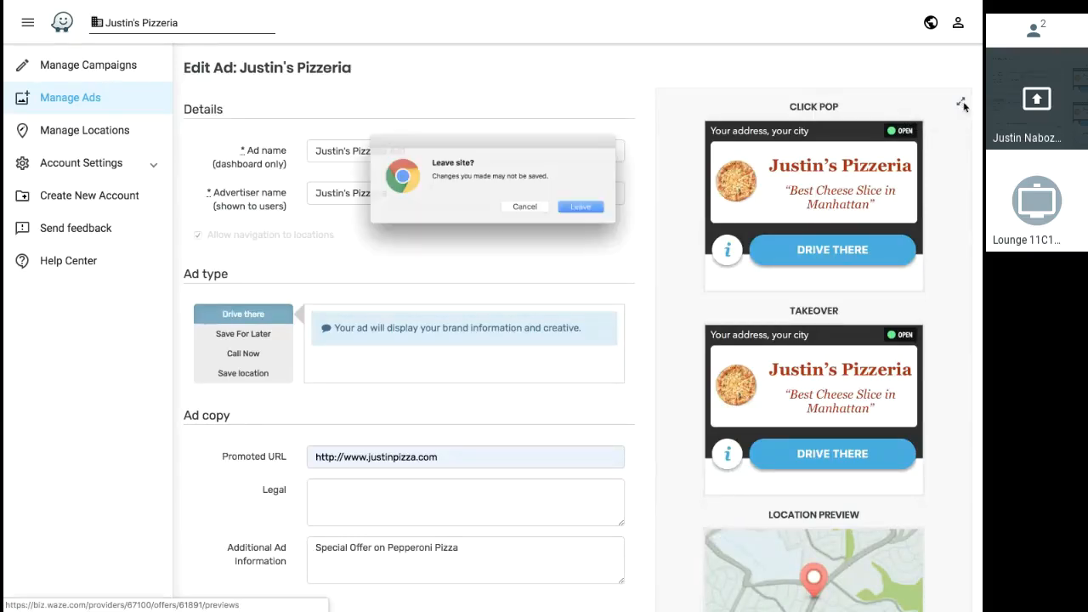
pyautogui.click(530, 211)
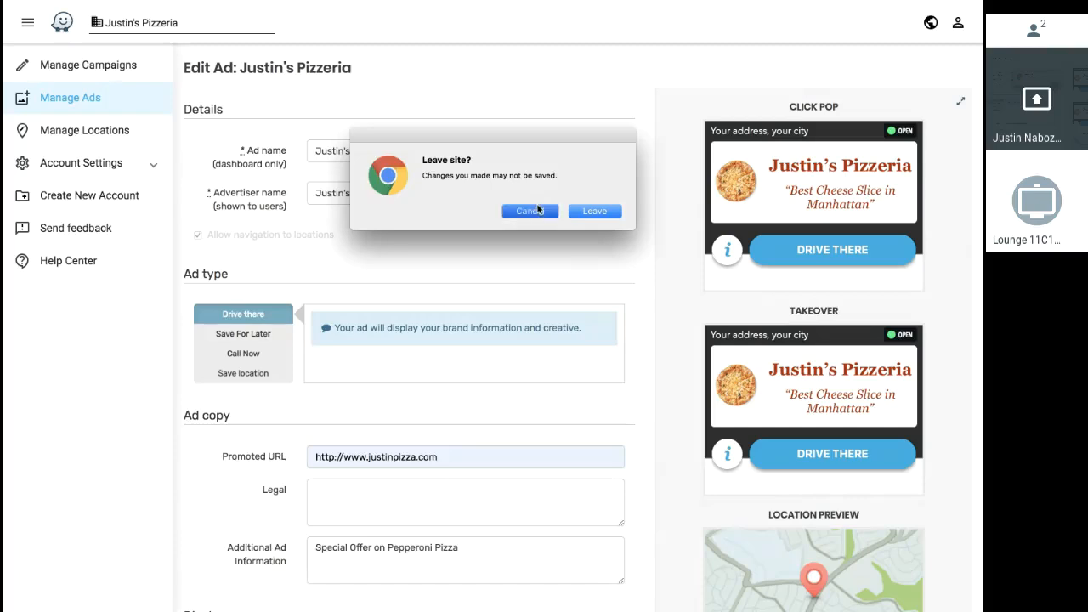
# Save the ad changes and open all ad previews of Justin's Pizzeria Ad1.
pyautogui.scroll(-15, 564, 275)
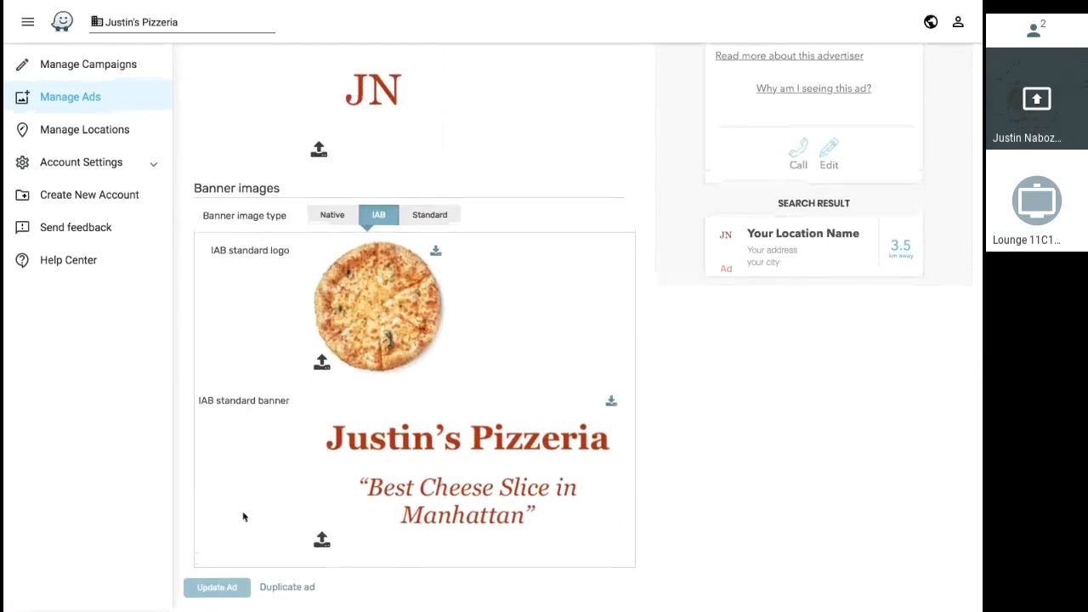
pyautogui.click(217, 589)
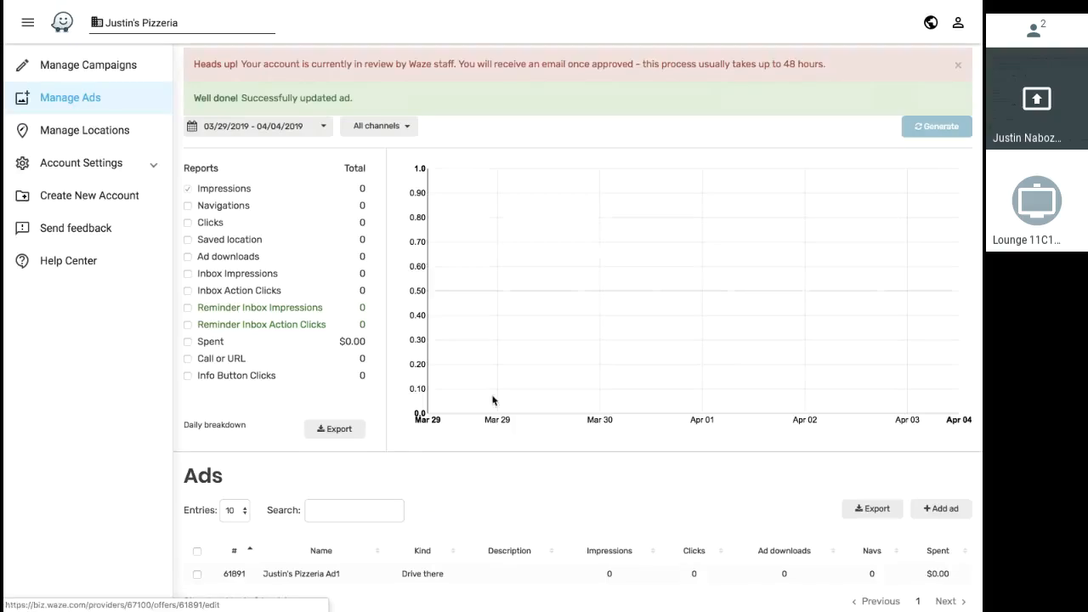
pyautogui.click(324, 575)
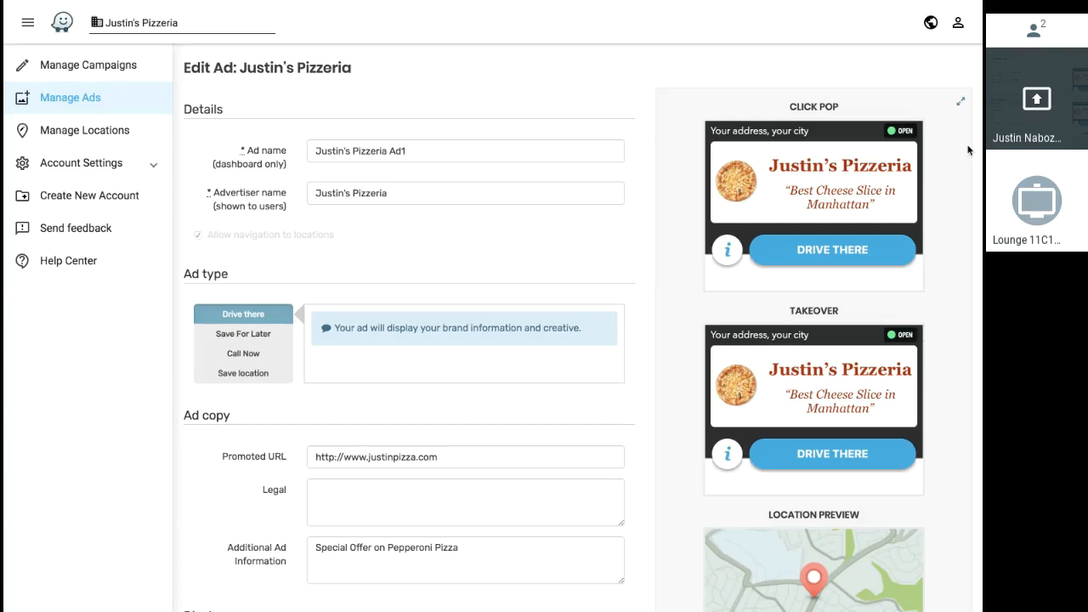
pyautogui.click(962, 103)
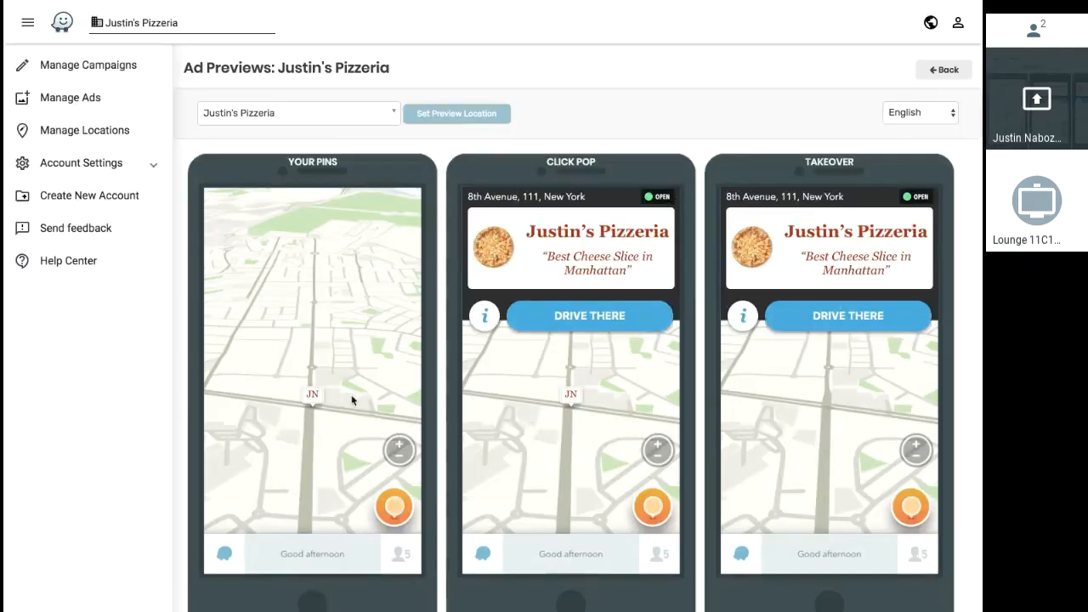
# Examine the pins, click pop, takeover, location and search result previews, and check which preview locations can be chosen.
pyautogui.scroll(-3, 347, 396)
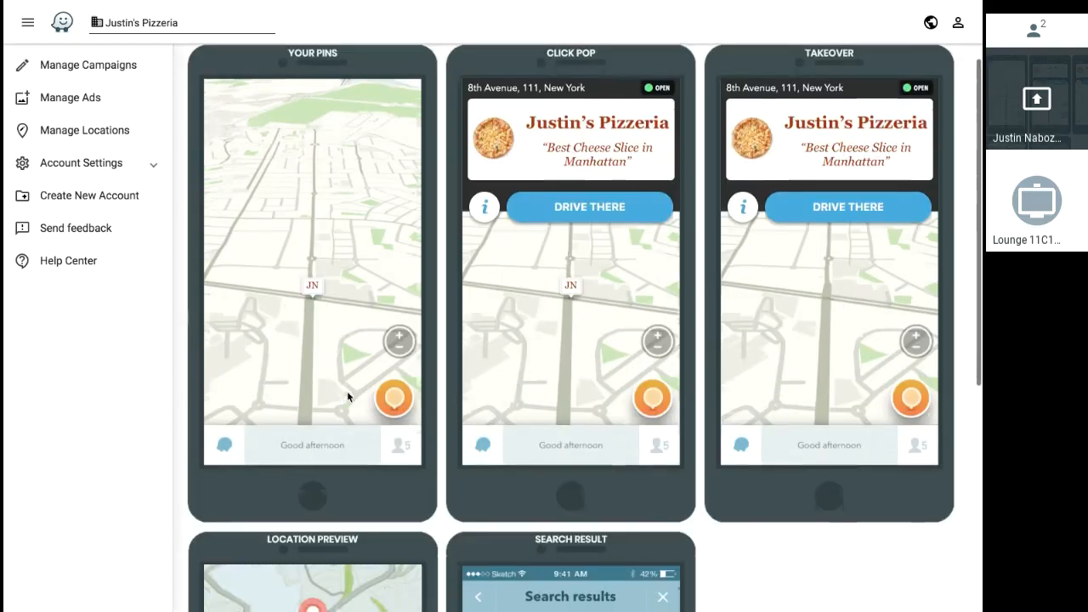
pyautogui.scroll(-1, 347, 396)
pyautogui.scroll(3, 347, 396)
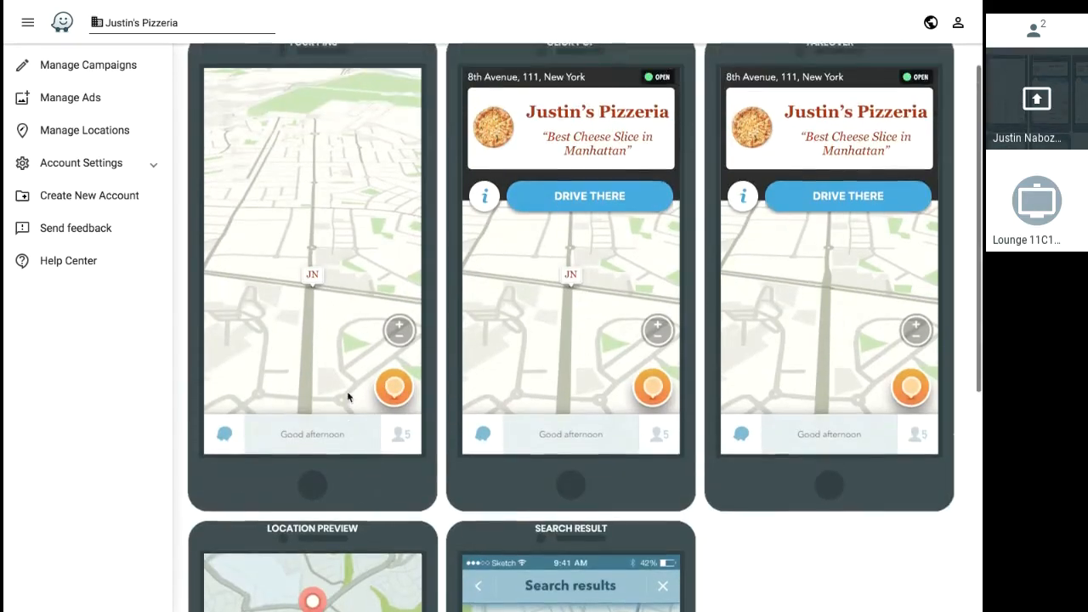
pyautogui.scroll(1, 347, 396)
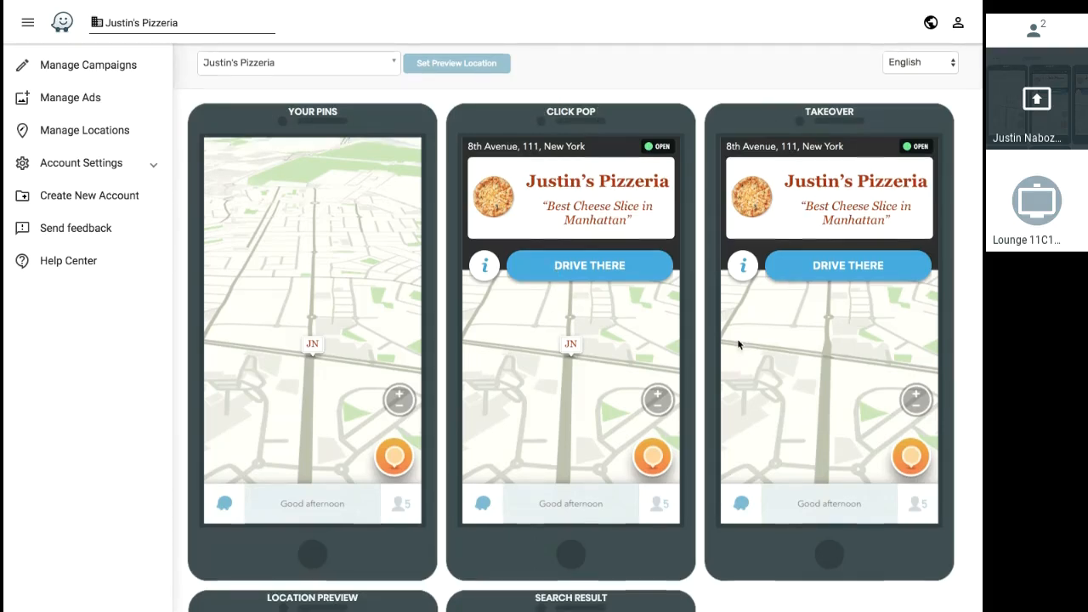
pyautogui.scroll(-5, 737, 344)
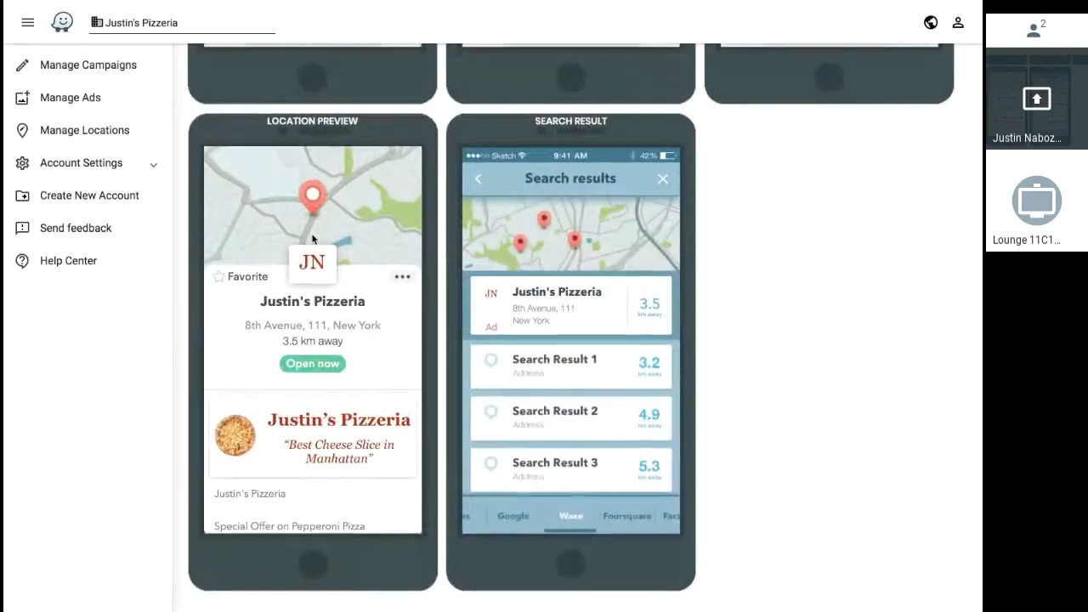
pyautogui.scroll(-1, 347, 399)
pyautogui.scroll(-3, 348, 399)
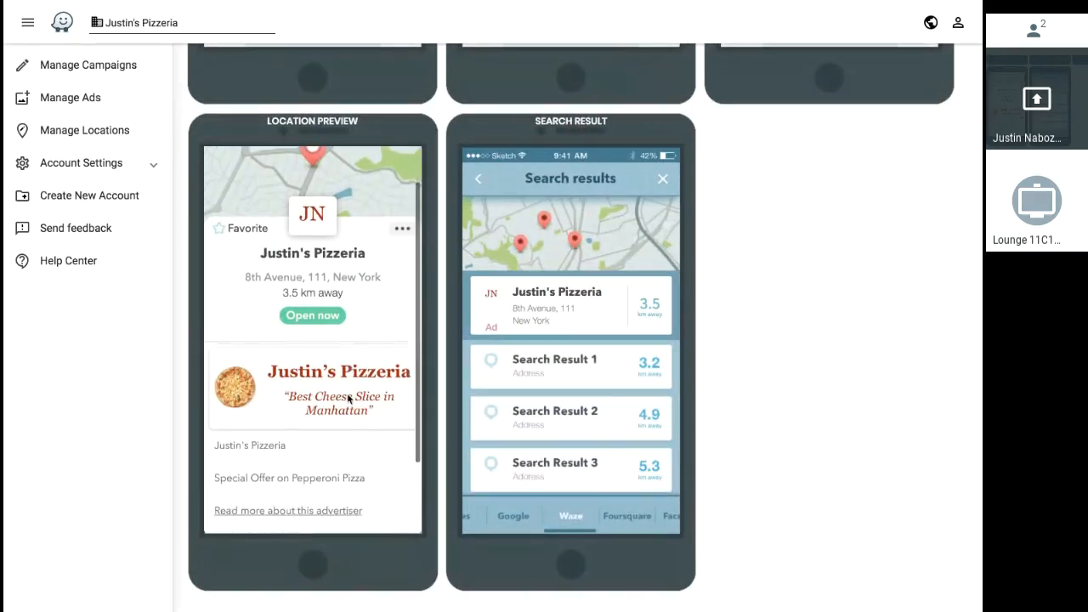
pyautogui.scroll(-1, 358, 420)
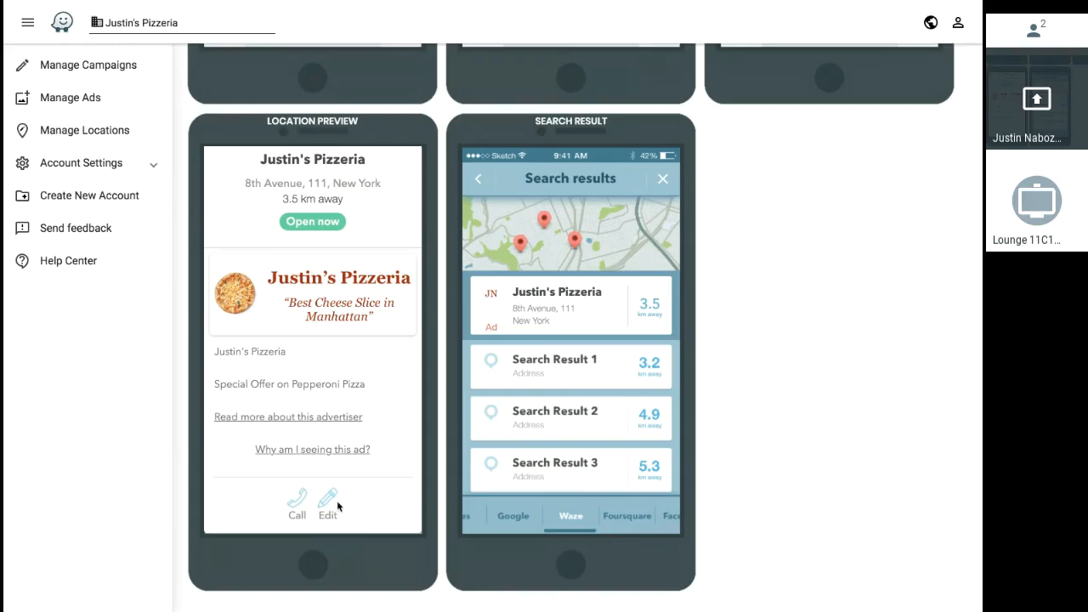
pyautogui.scroll(3, 362, 451)
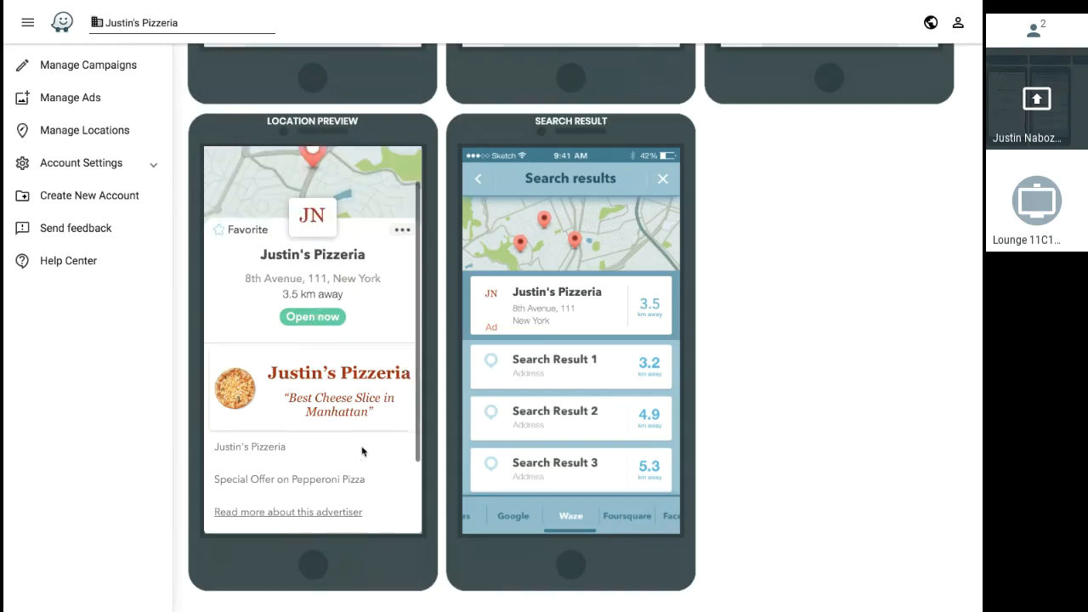
pyautogui.scroll(1, 561, 468)
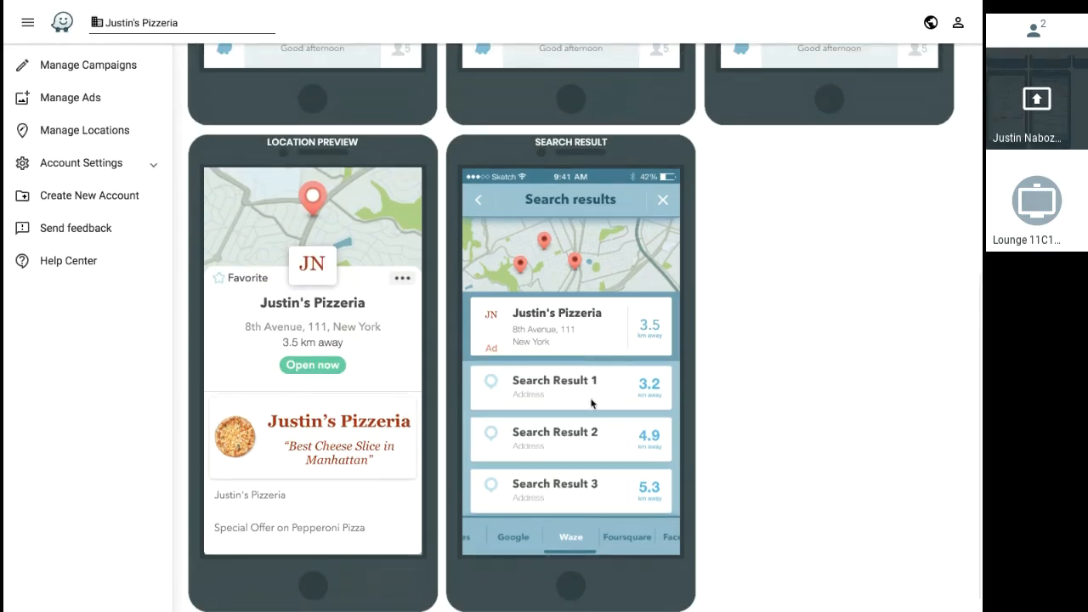
pyautogui.scroll(1, 325, 380)
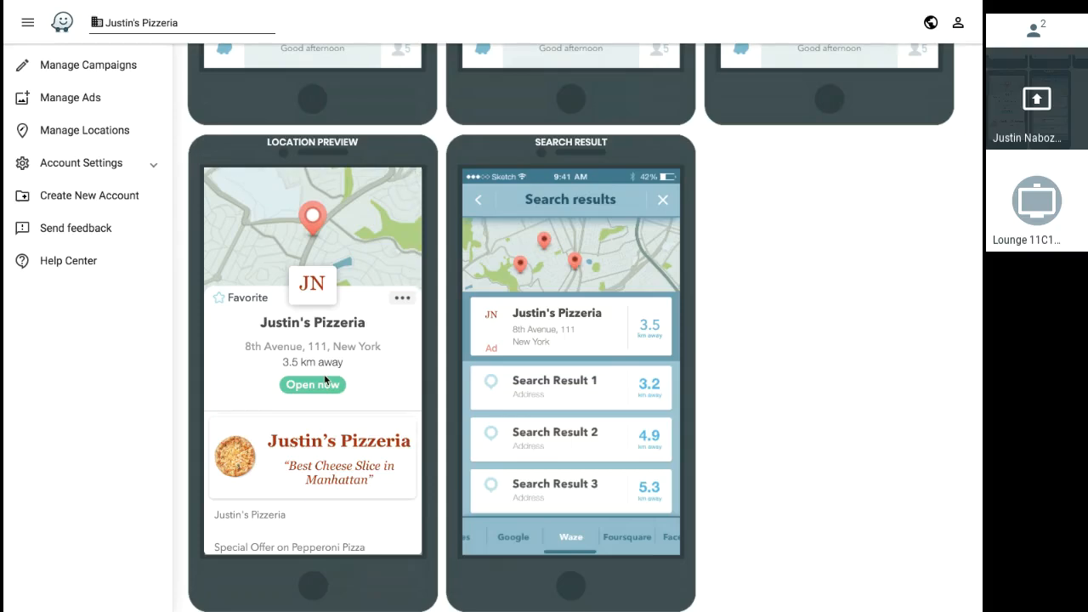
pyautogui.scroll(6, 785, 332)
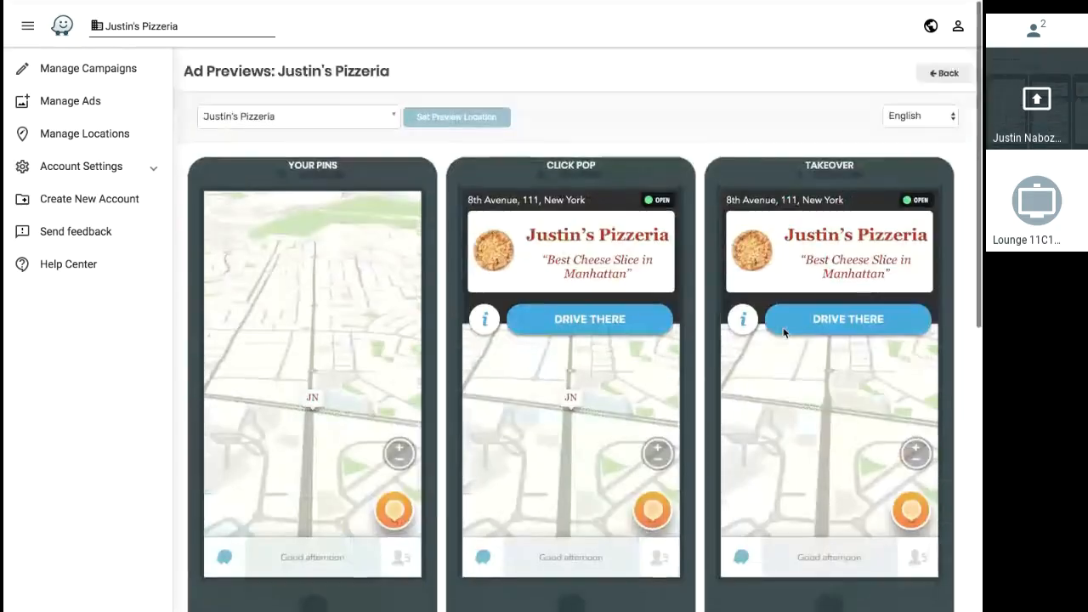
pyautogui.click(365, 111)
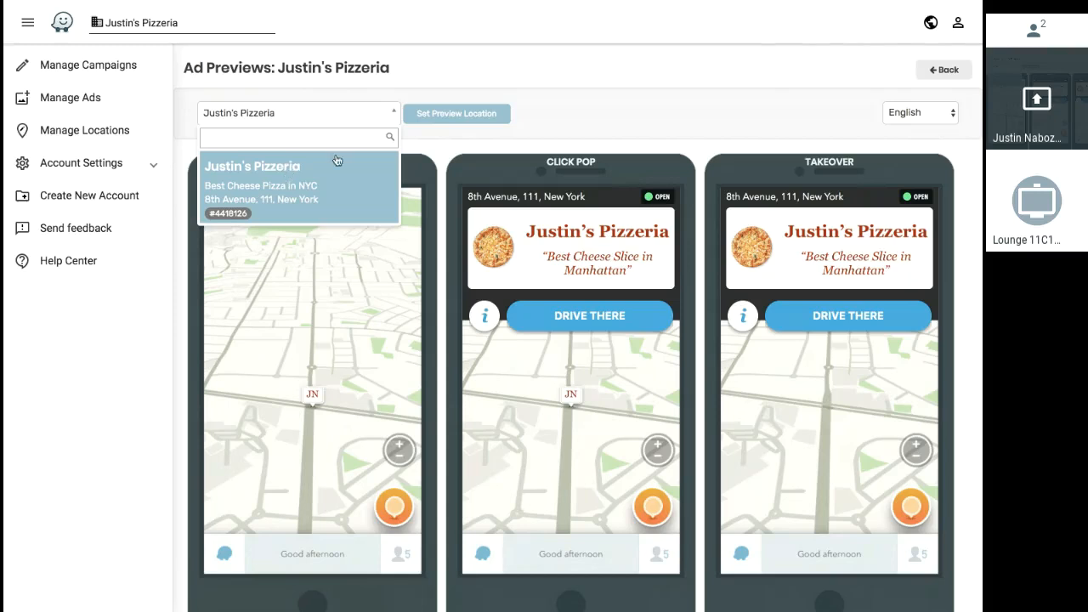
pyautogui.click(567, 113)
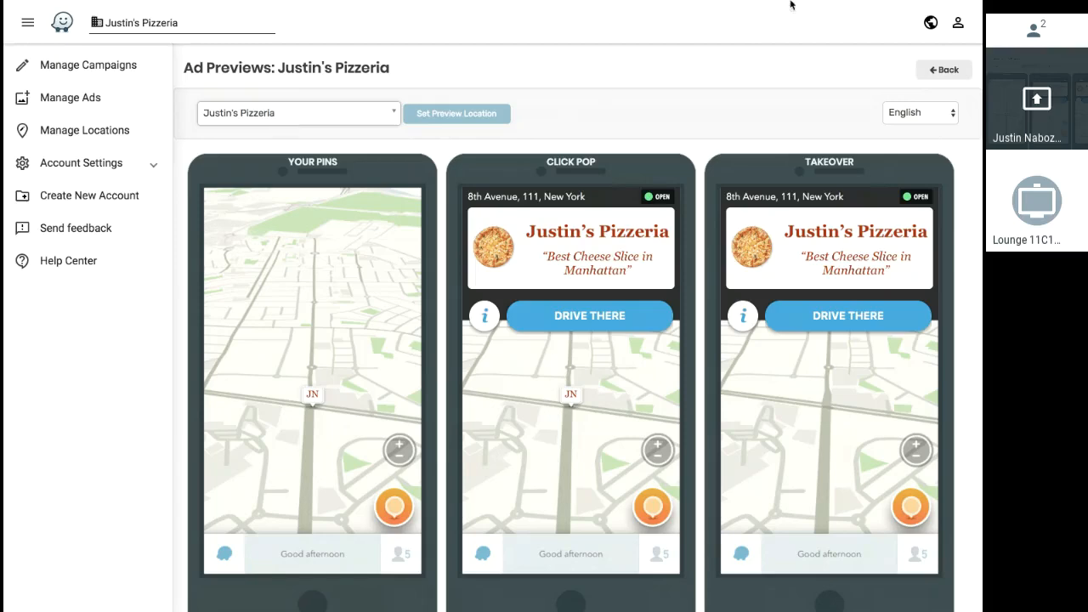
# Return from the previews to the ad's edit page and duplicate the ad.
pyautogui.click(930, 73)
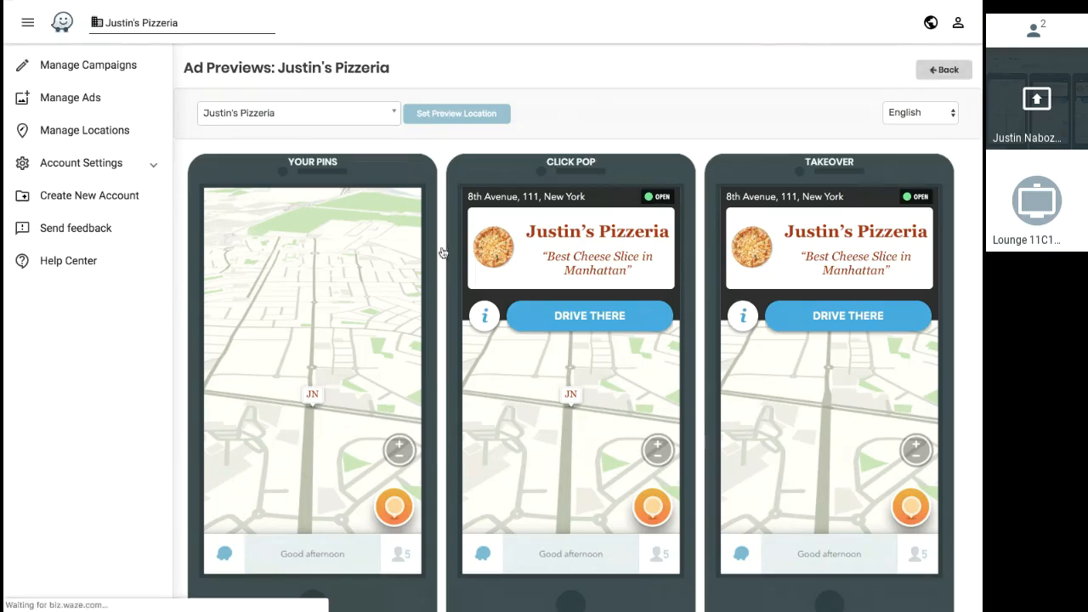
pyautogui.scroll(-10, 468, 401)
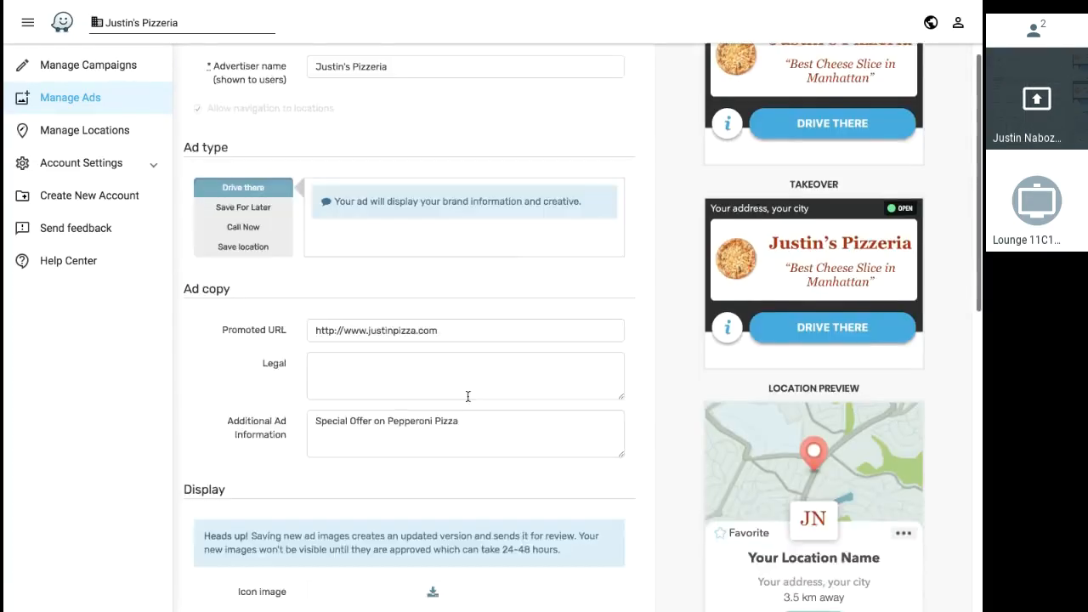
pyautogui.scroll(-2, 468, 402)
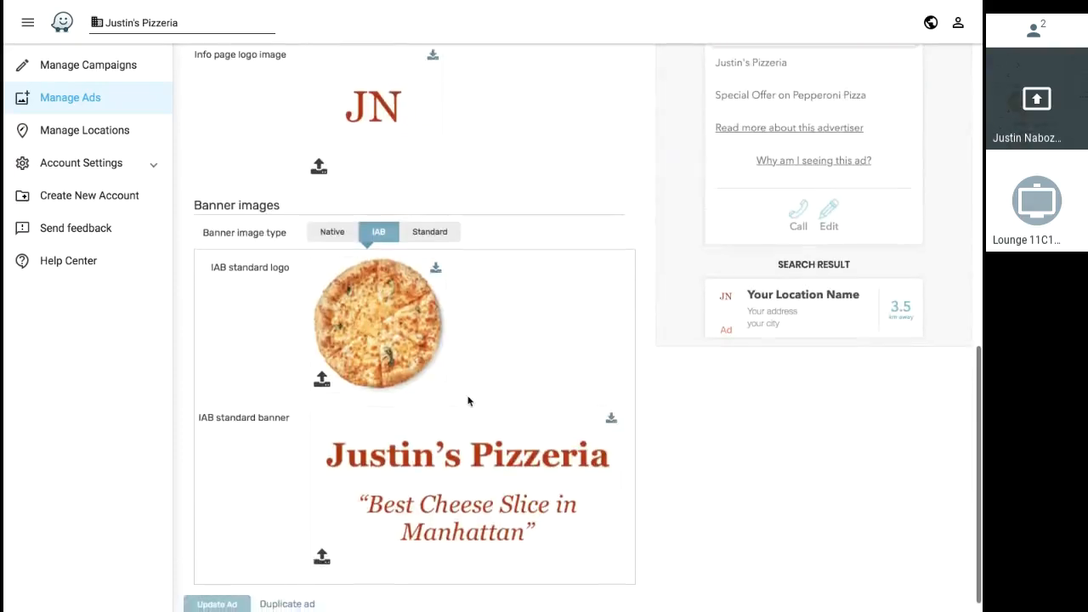
pyautogui.scroll(12, 468, 401)
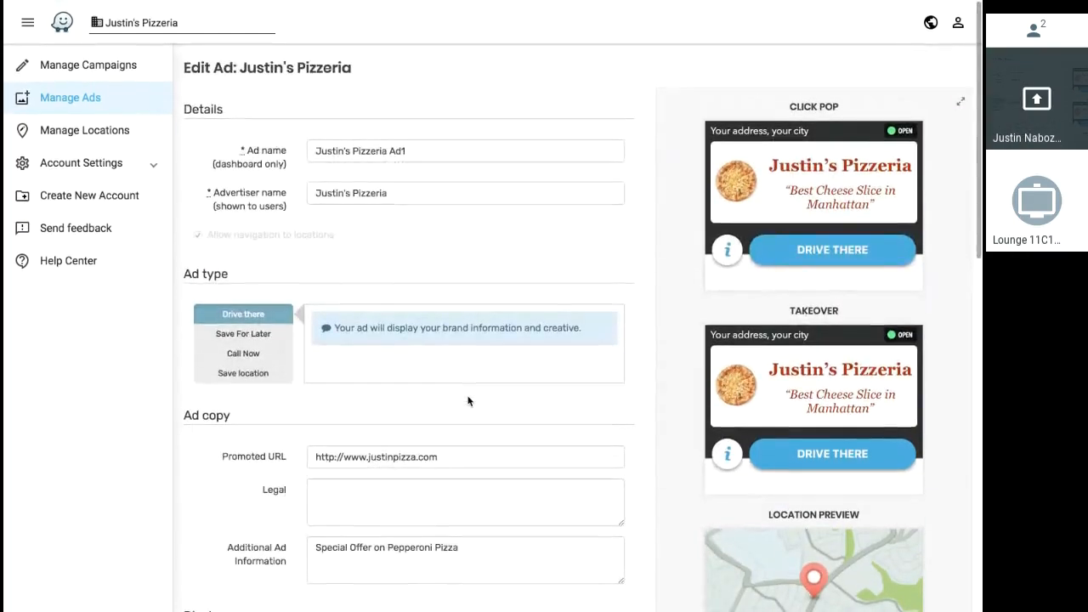
pyautogui.scroll(-12, 468, 401)
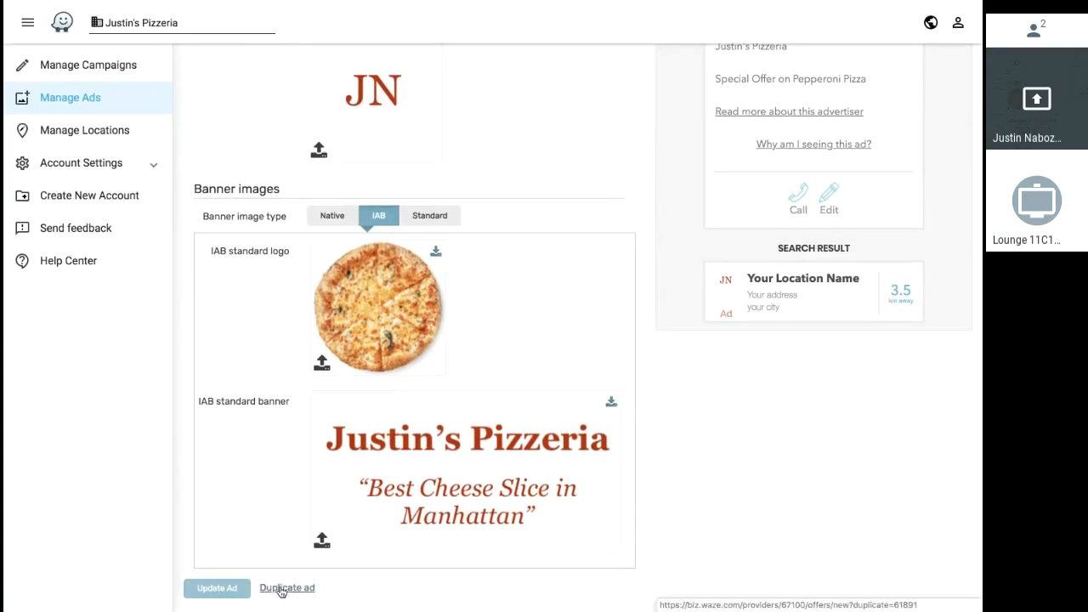
pyautogui.click(281, 591)
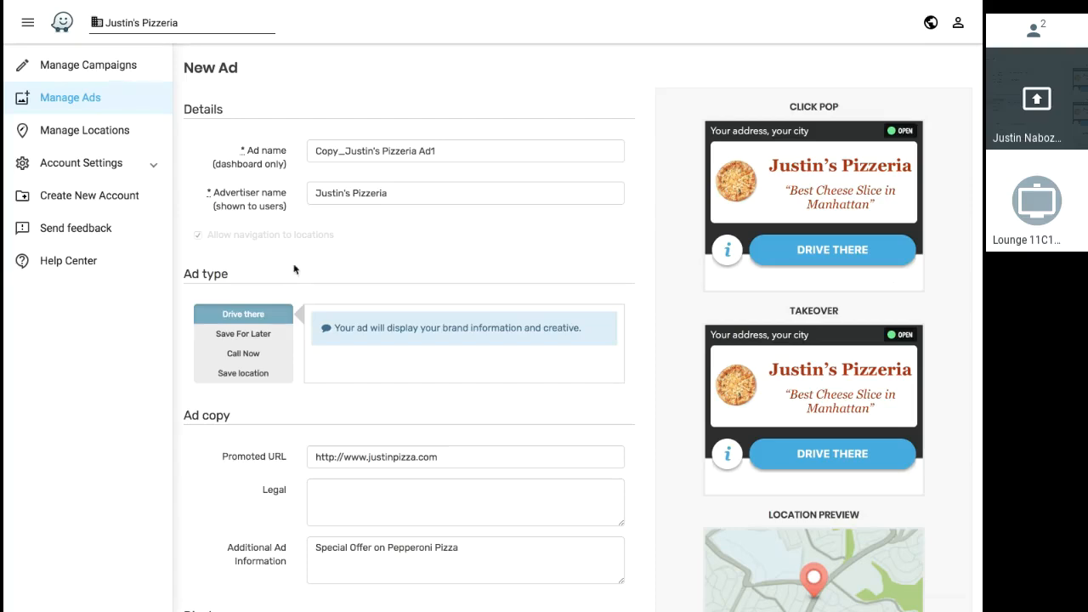
# Rename the duplicated ad "Save Later_Justin's Pizzeria Ad1" by replacing its "Copy_" prefix.
pyautogui.moveTo(345, 150); pyautogui.dragTo(306, 151)
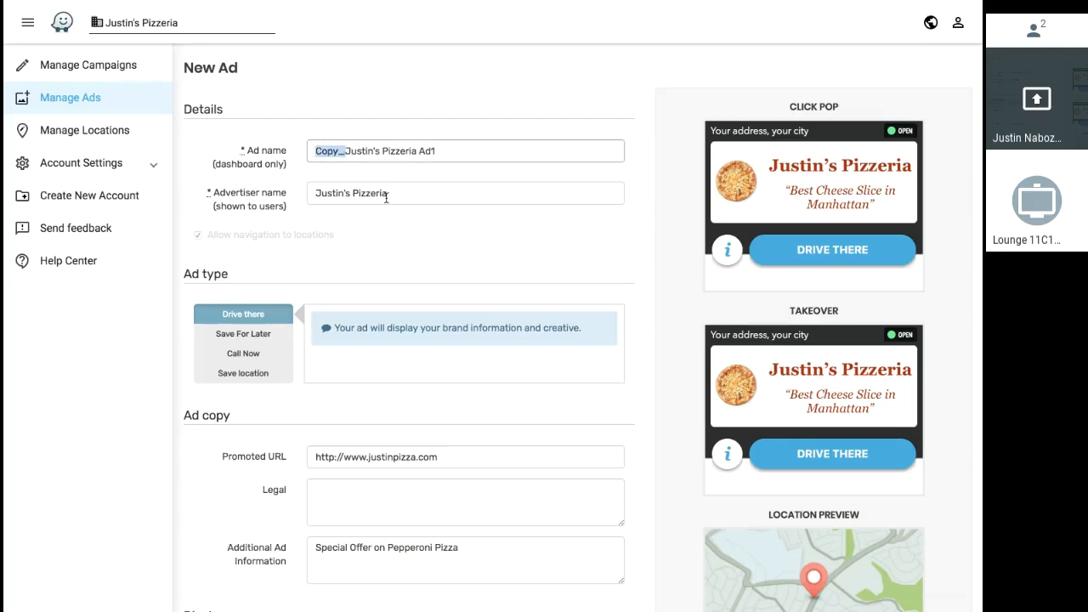
pyautogui.write('Save Later_')
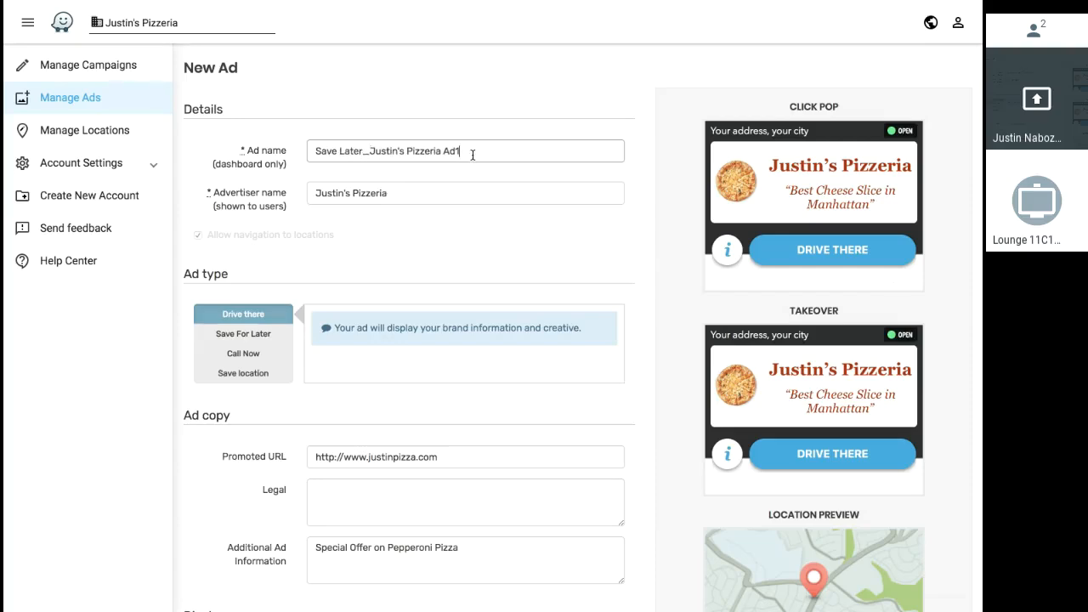
# Change the duplicated ad's name to "Save Later_Justin's Pizzeria Ad2" and set its ad type to Save For Later.
pyautogui.press('BackSpace')
pyautogui.write('2')
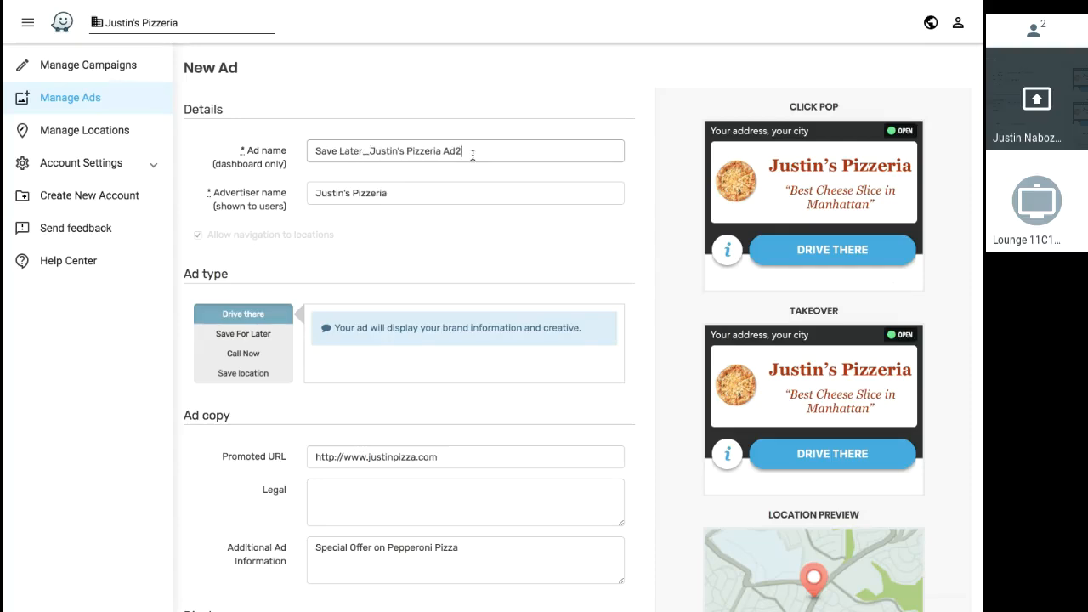
pyautogui.click(272, 342)
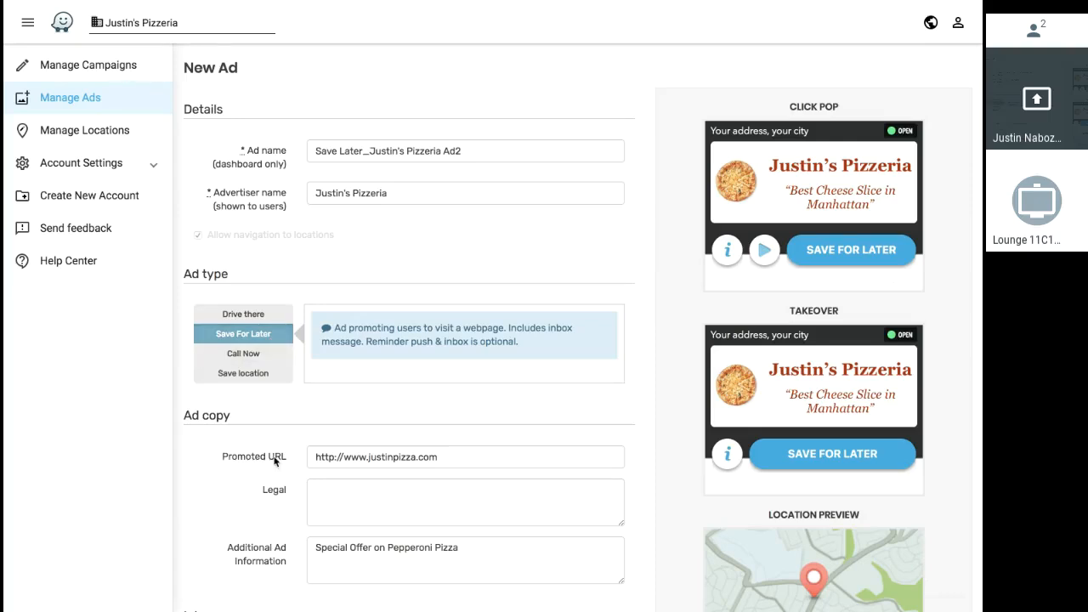
# Enter the inbox title "Justin's Pizzeria Offer" and the inbox offer "Come visit our website for exclusive offers on Pizza!".
pyautogui.scroll(-5, 275, 461)
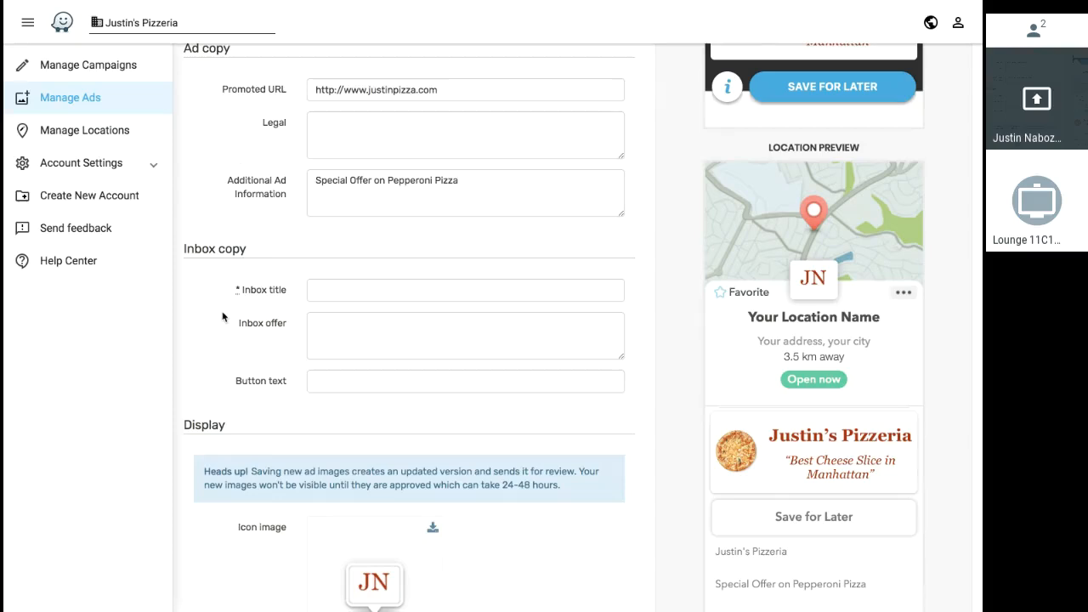
pyautogui.click(345, 288)
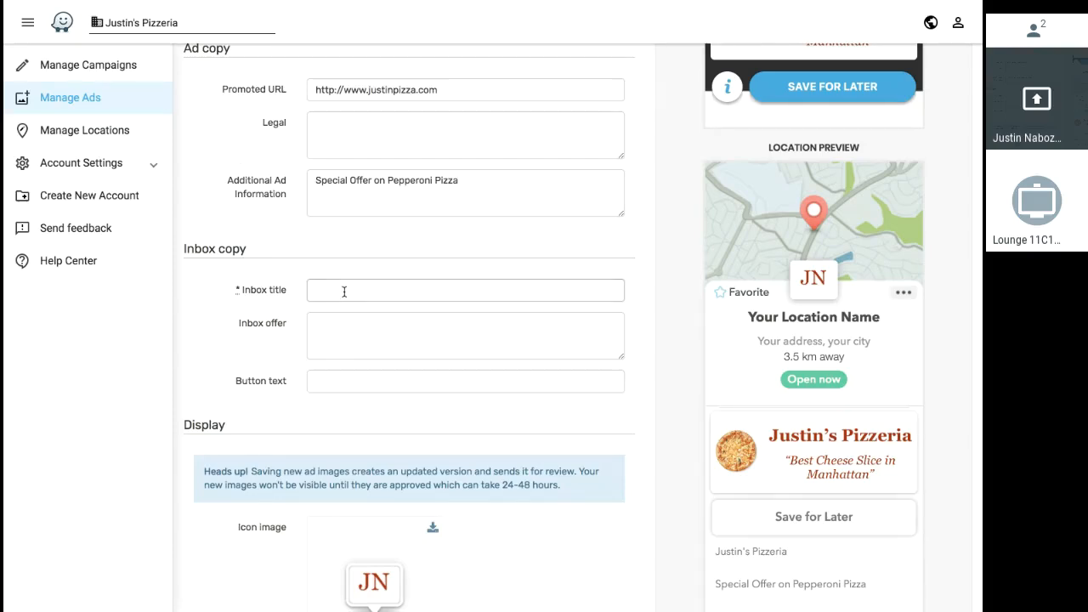
pyautogui.write("Justin's Pizzeria Offer")
pyautogui.press('Tab')
pyautogui.write('C')
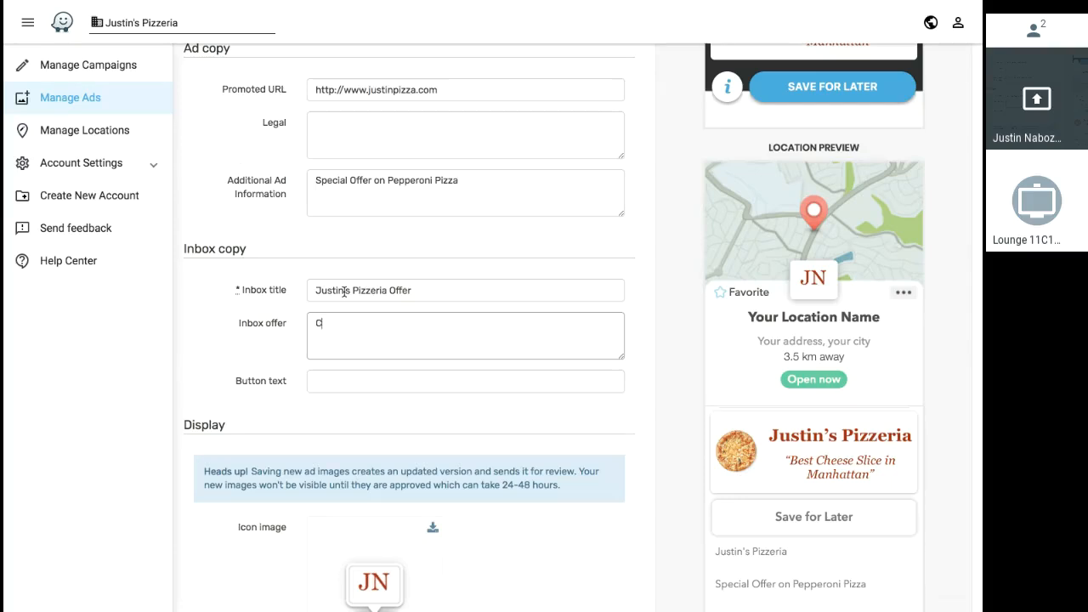
pyautogui.write('ome visit our website for e')
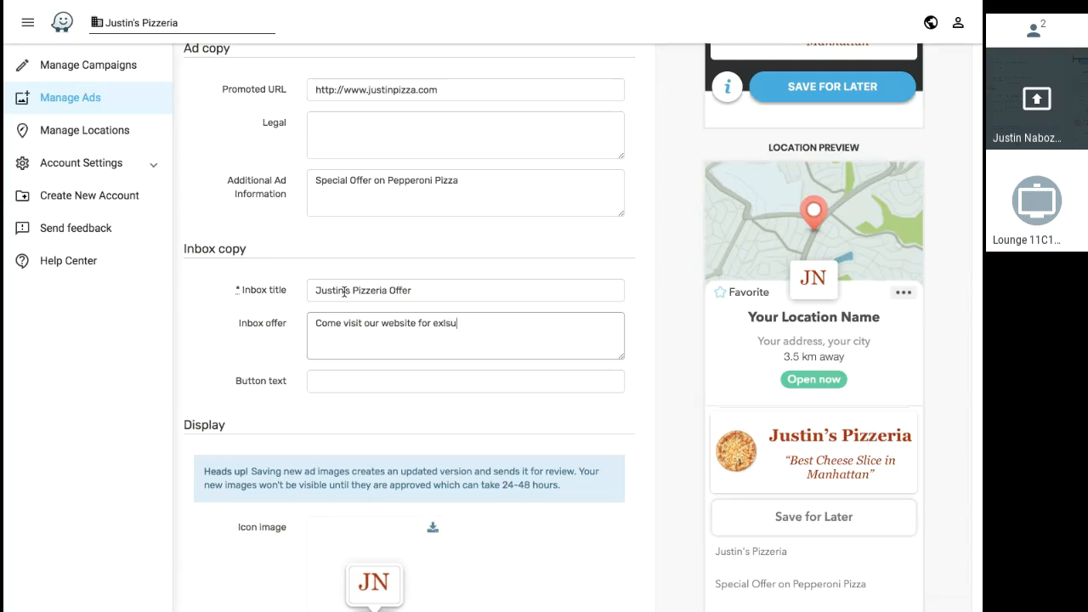
pyautogui.write('xclusive offers on PIzza')
pyautogui.press('BackSpace')
pyautogui.press('BackSpace')
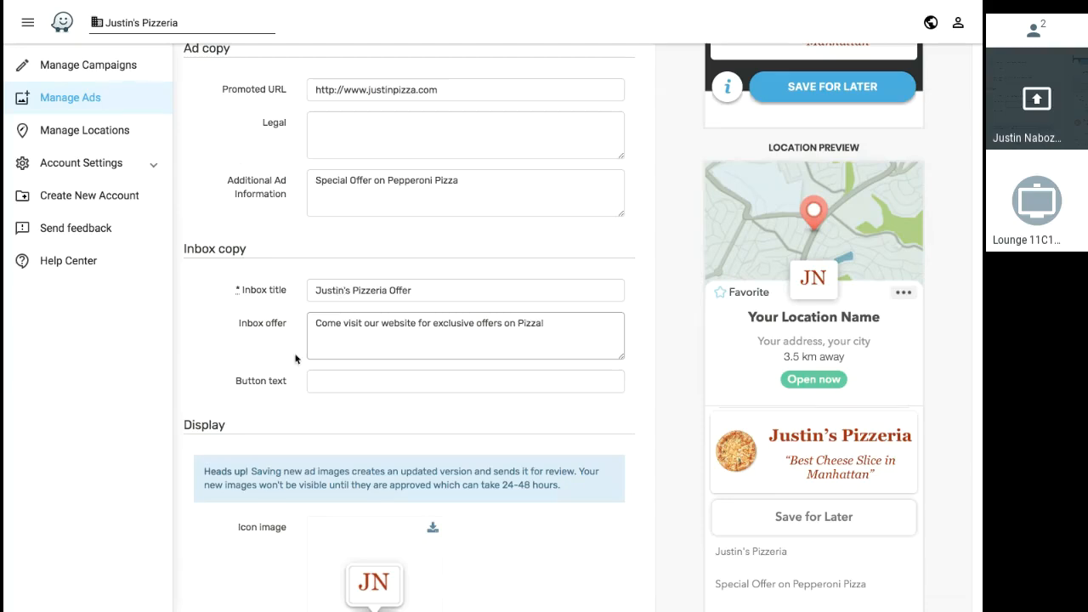
# Set the inbox button text to "Visit Site Now" and create the ad.
pyautogui.click(323, 377)
pyautogui.scroll(-1, 327, 405)
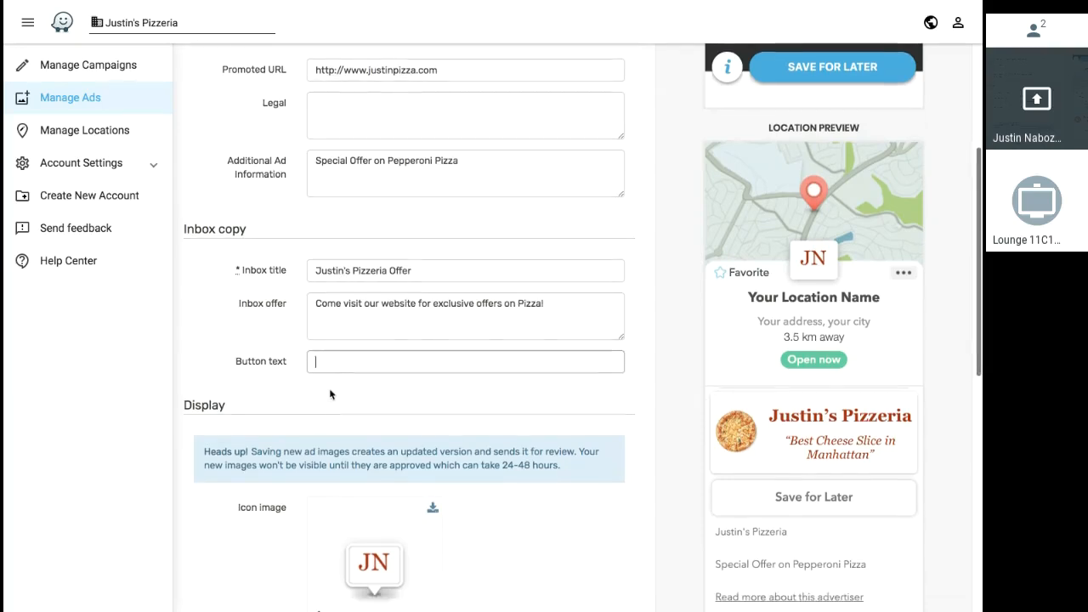
pyautogui.scroll(1, 445, 333)
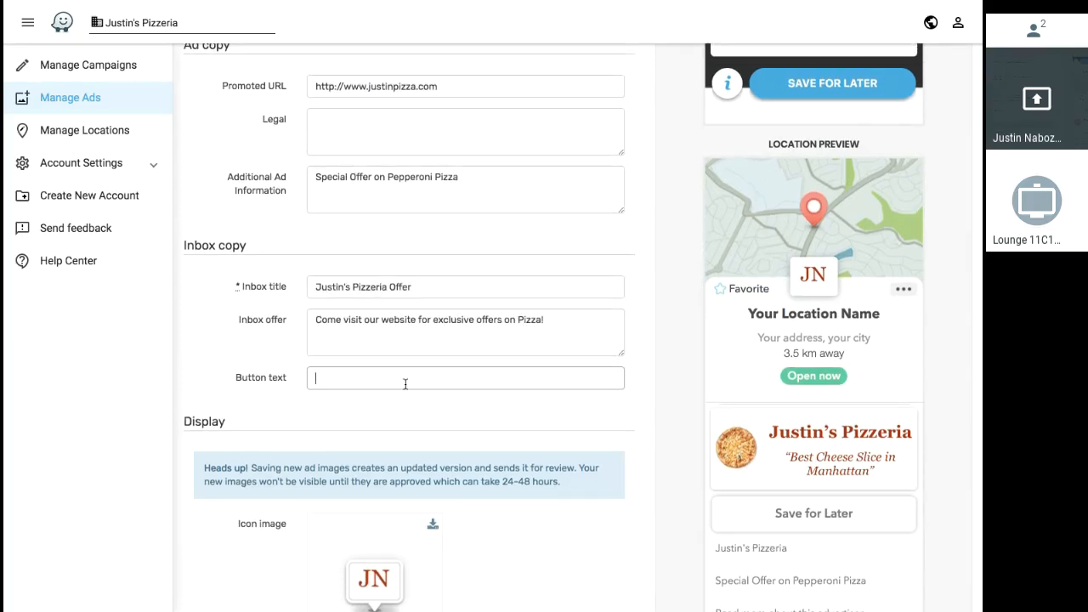
pyautogui.write('Visit Site Now')
pyautogui.click(312, 425)
pyautogui.scroll(-3, 310, 425)
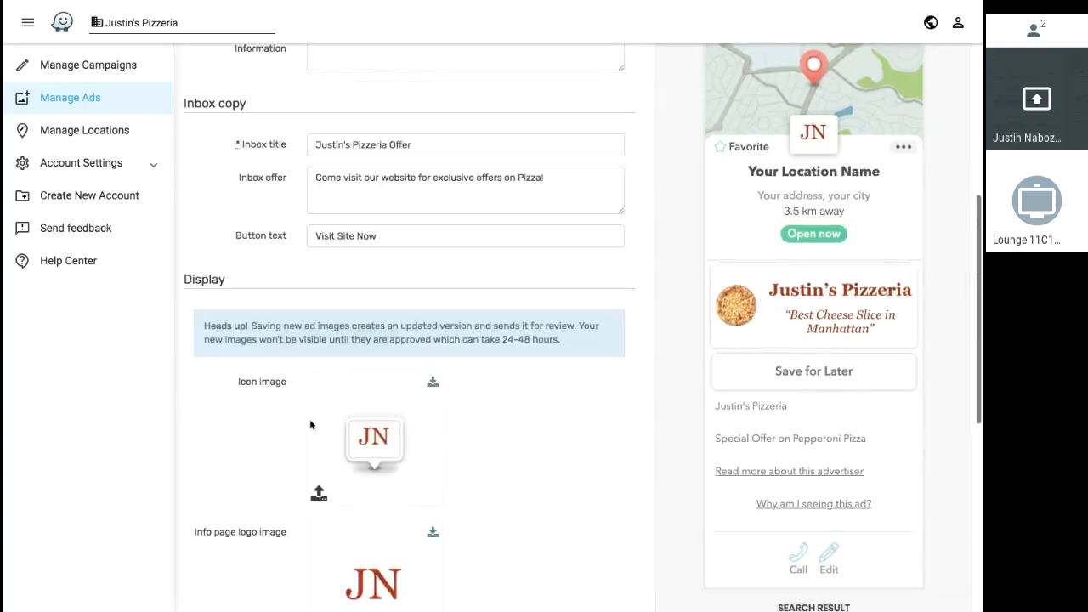
pyautogui.scroll(-6, 310, 425)
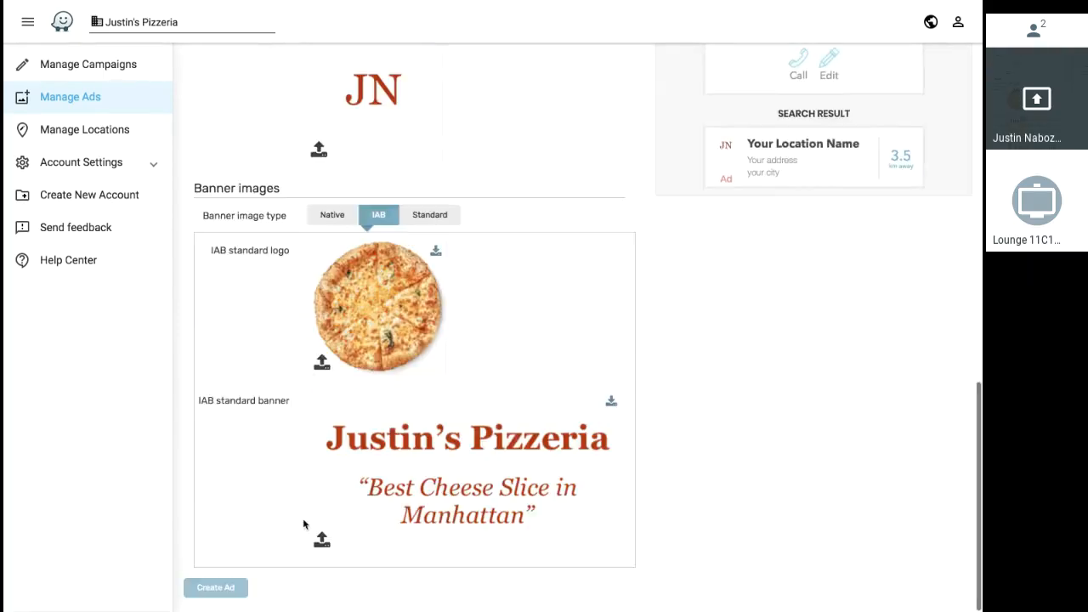
pyautogui.click(216, 587)
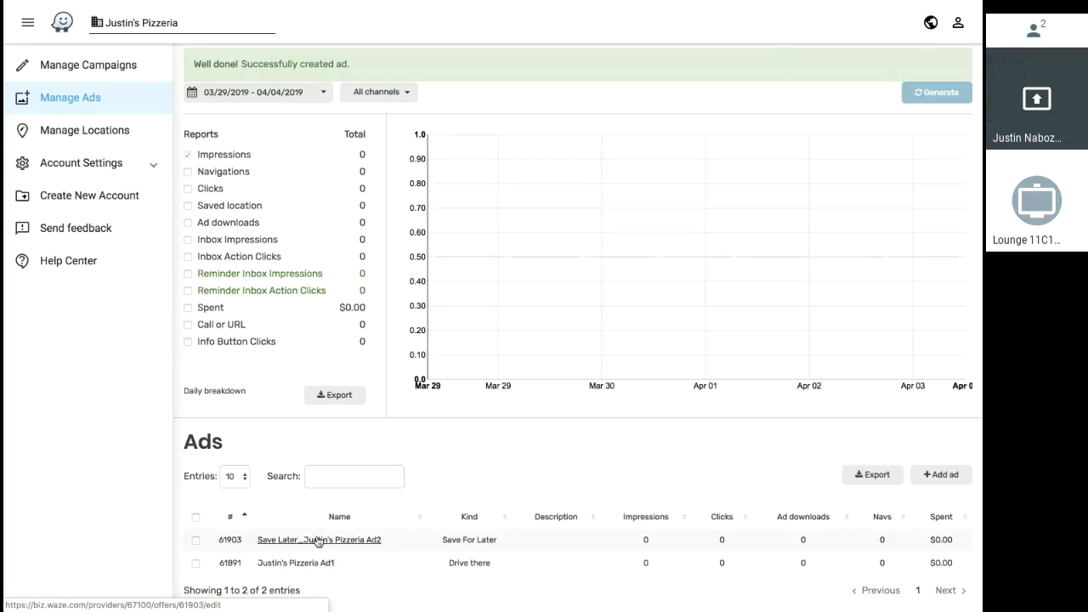
# Open the Takeover Campaign for editing and assign the ad "Save Later_Justin's Pizzeria Ad2" to it.
pyautogui.click(109, 66)
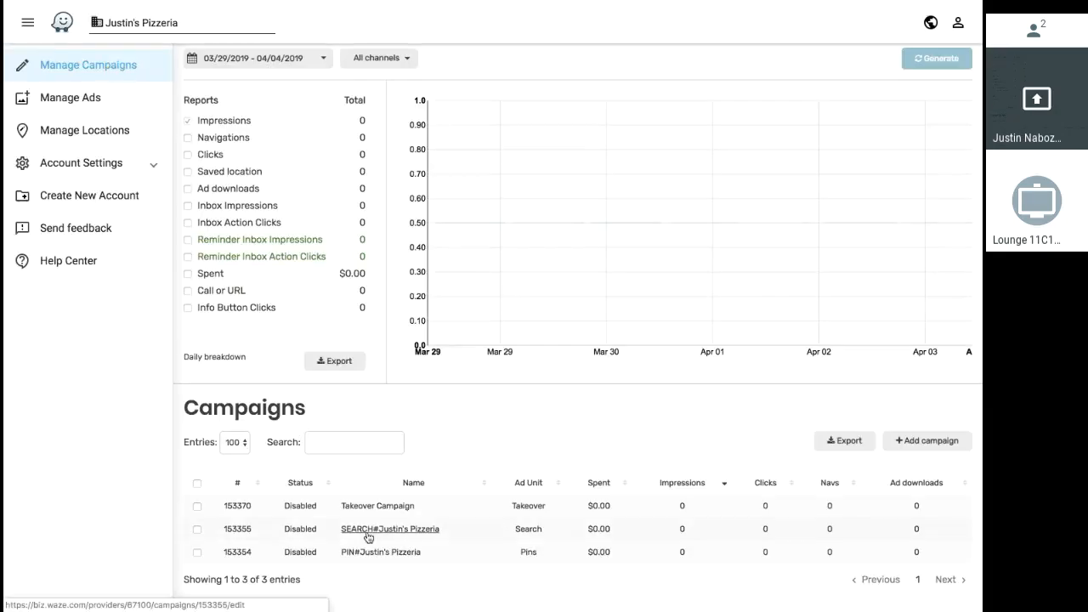
pyautogui.click(370, 510)
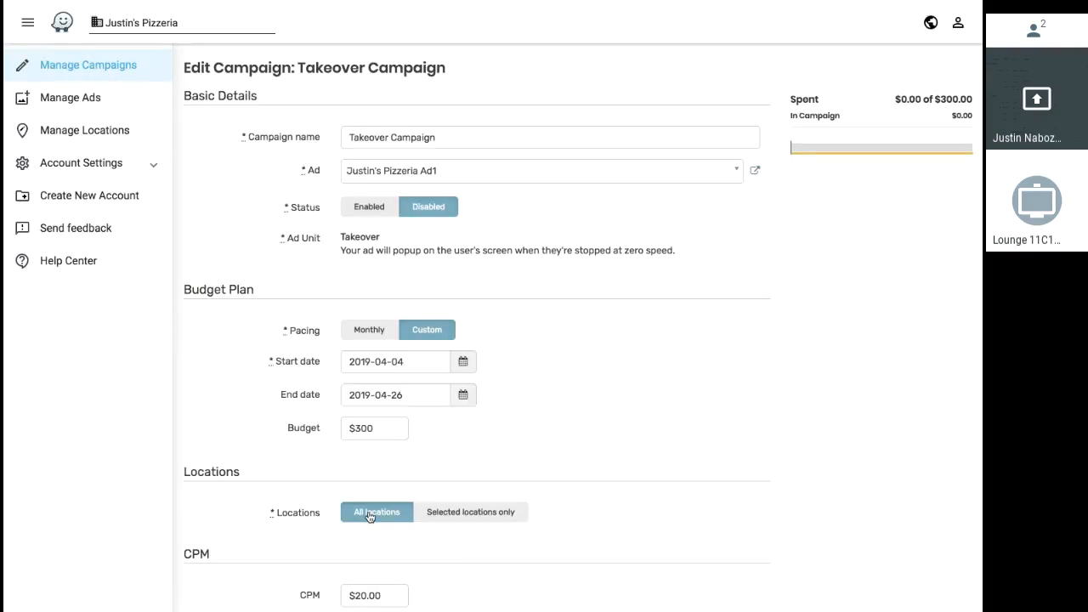
pyautogui.click(633, 174)
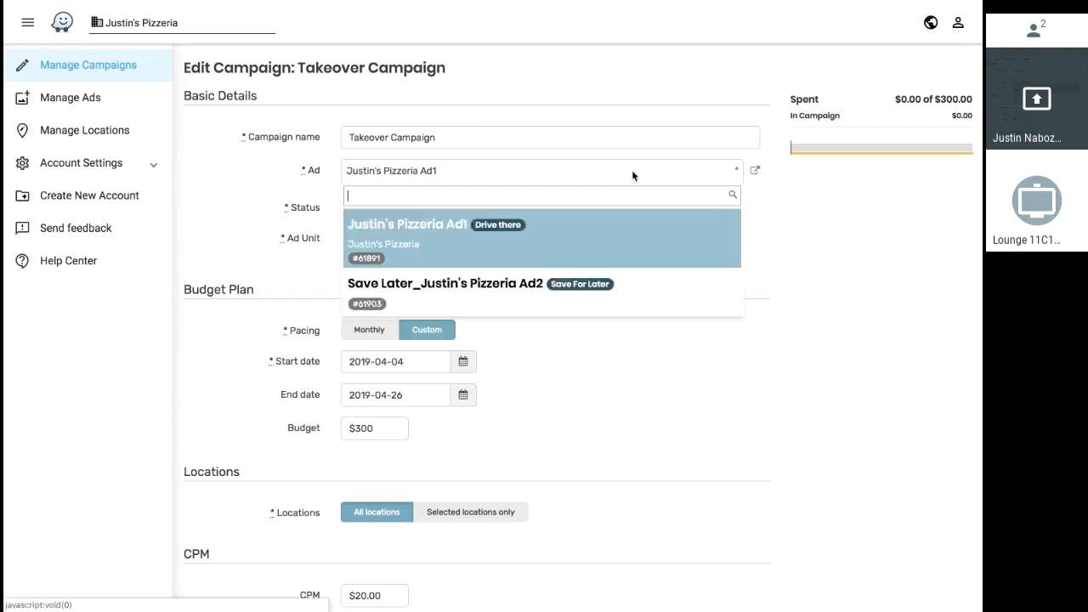
pyautogui.click(523, 289)
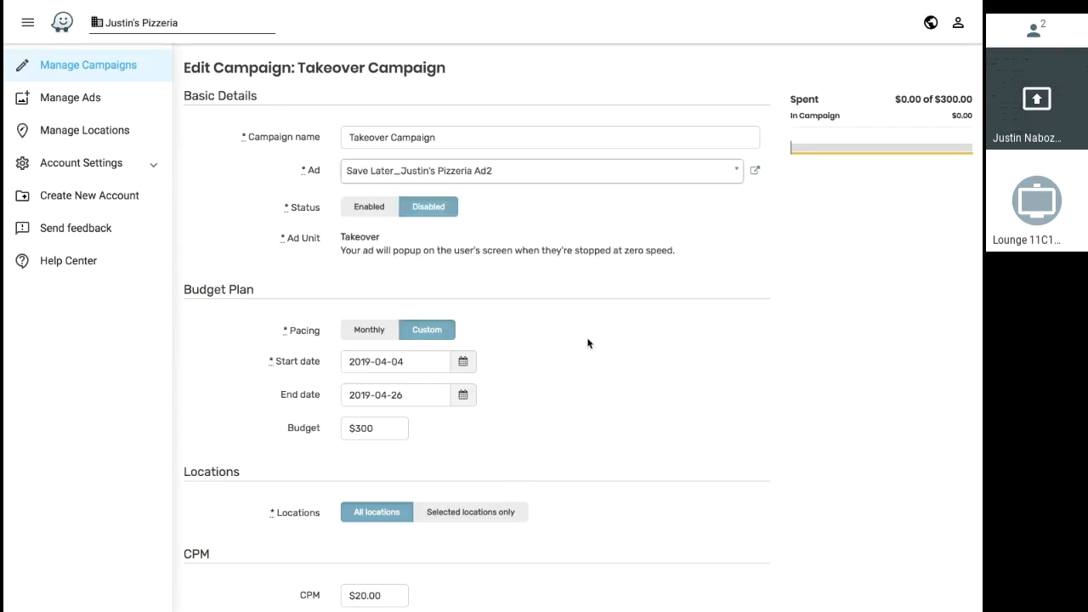
# Review the Takeover Campaign's remaining settings down to the show schedule and save the campaign update.
pyautogui.scroll(-5, 589, 344)
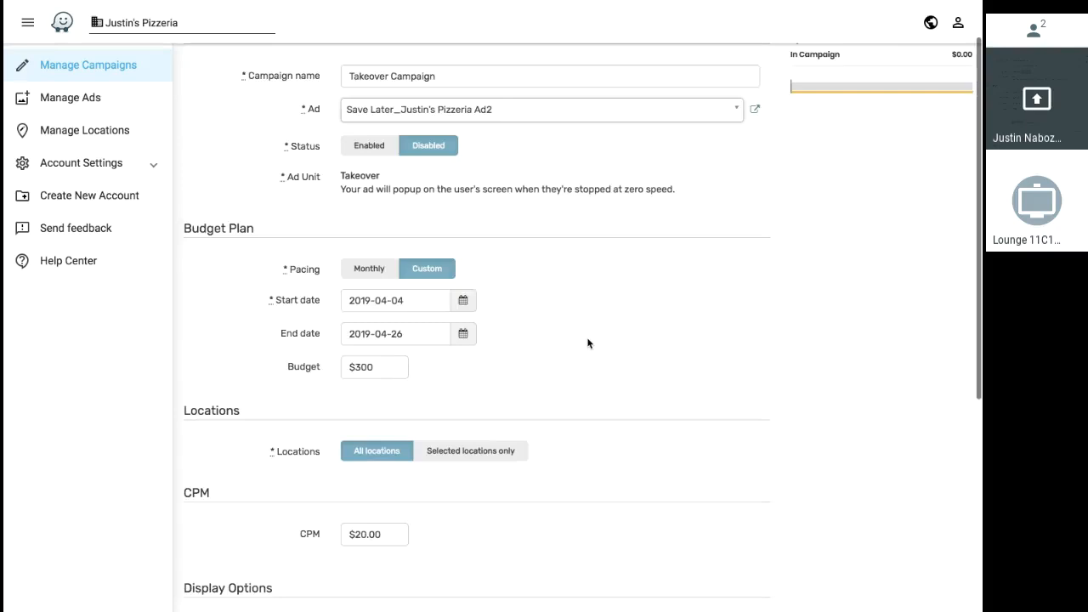
pyautogui.scroll(-1, 588, 344)
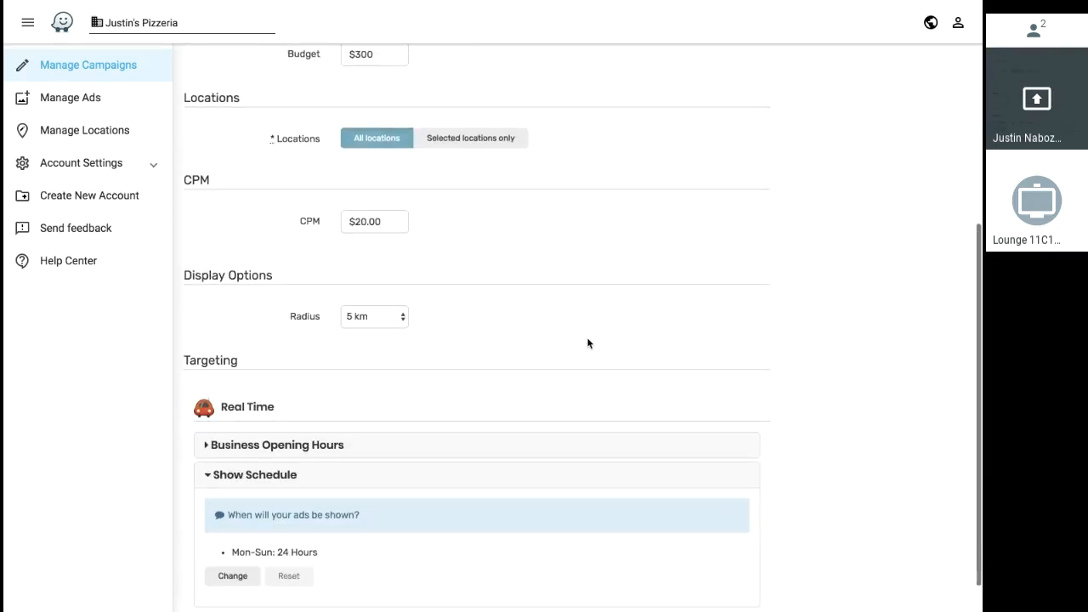
pyautogui.scroll(-2, 588, 343)
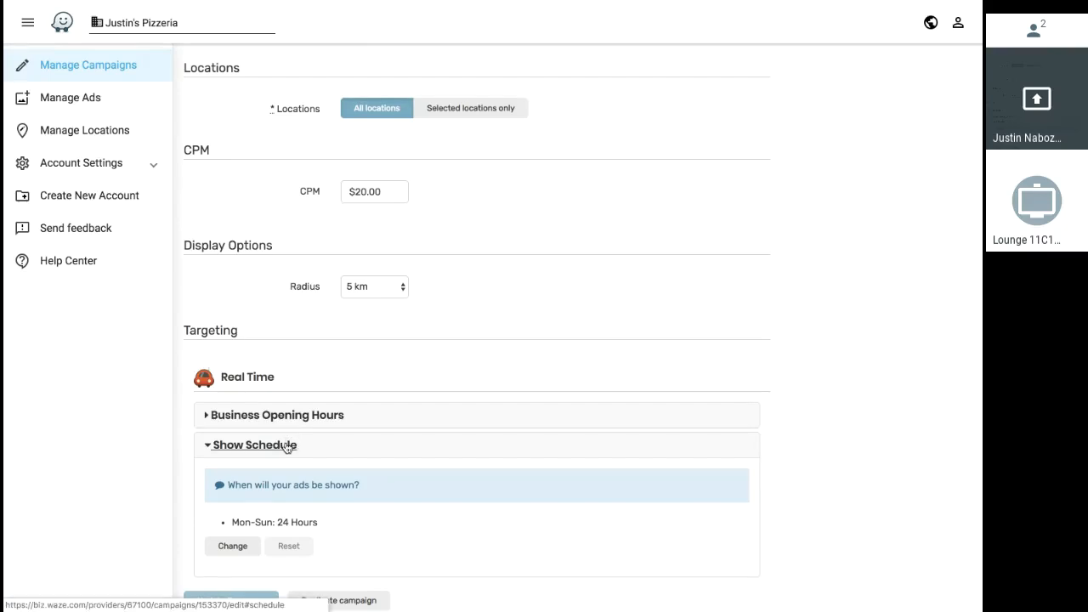
pyautogui.scroll(-1, 286, 449)
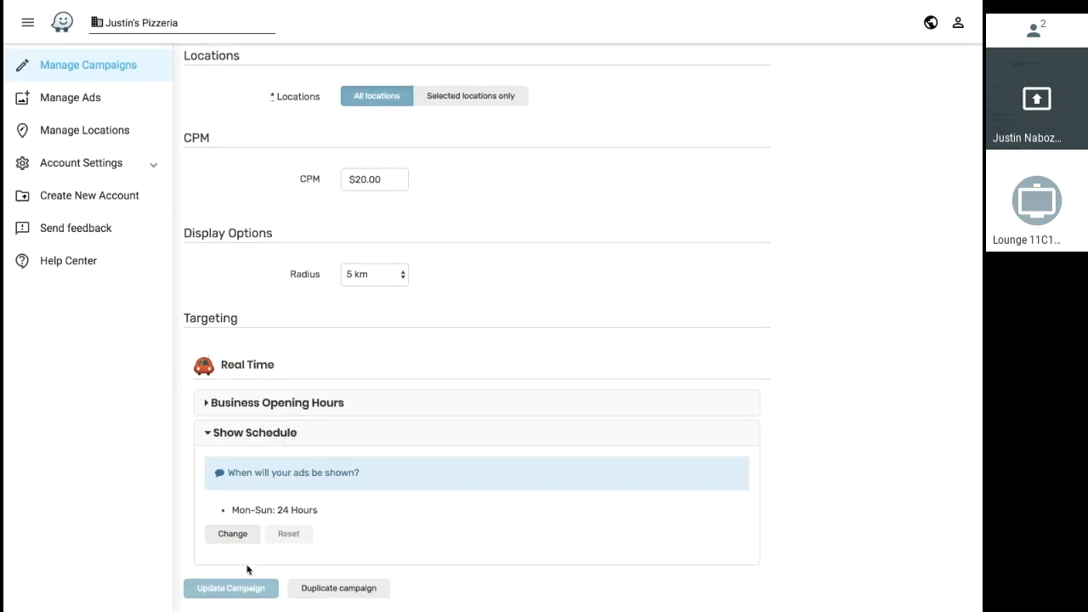
pyautogui.click(240, 591)
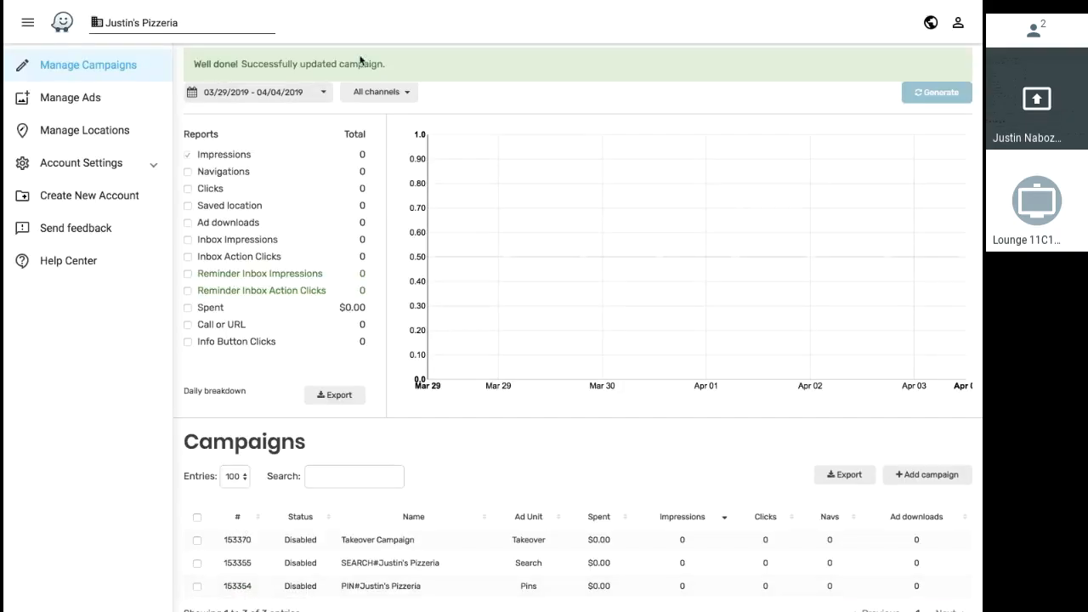
pyautogui.scroll(-1, 382, 397)
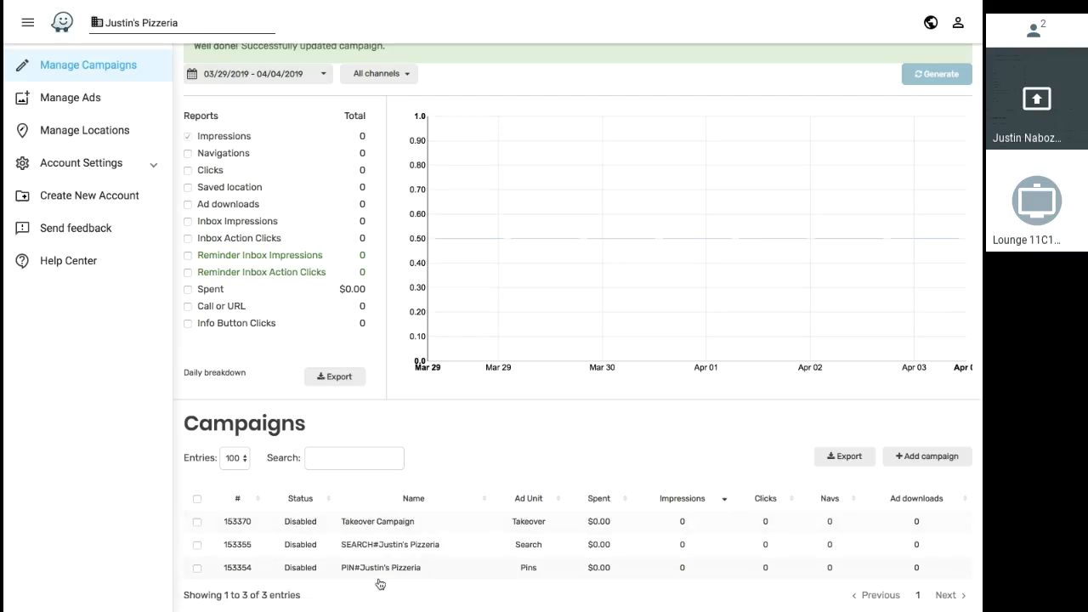
pyautogui.scroll(1, 414, 443)
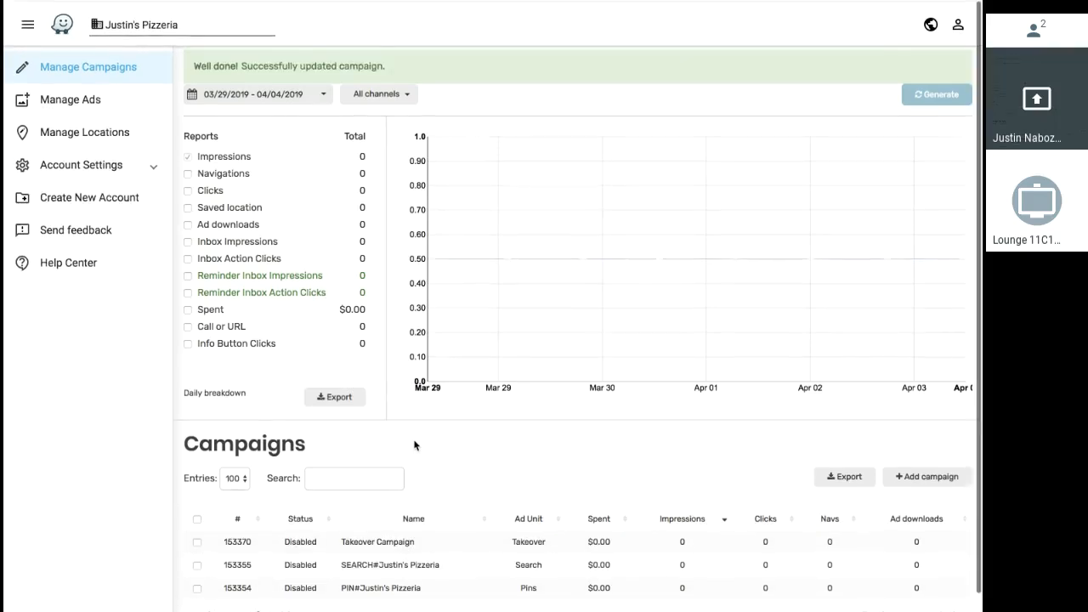